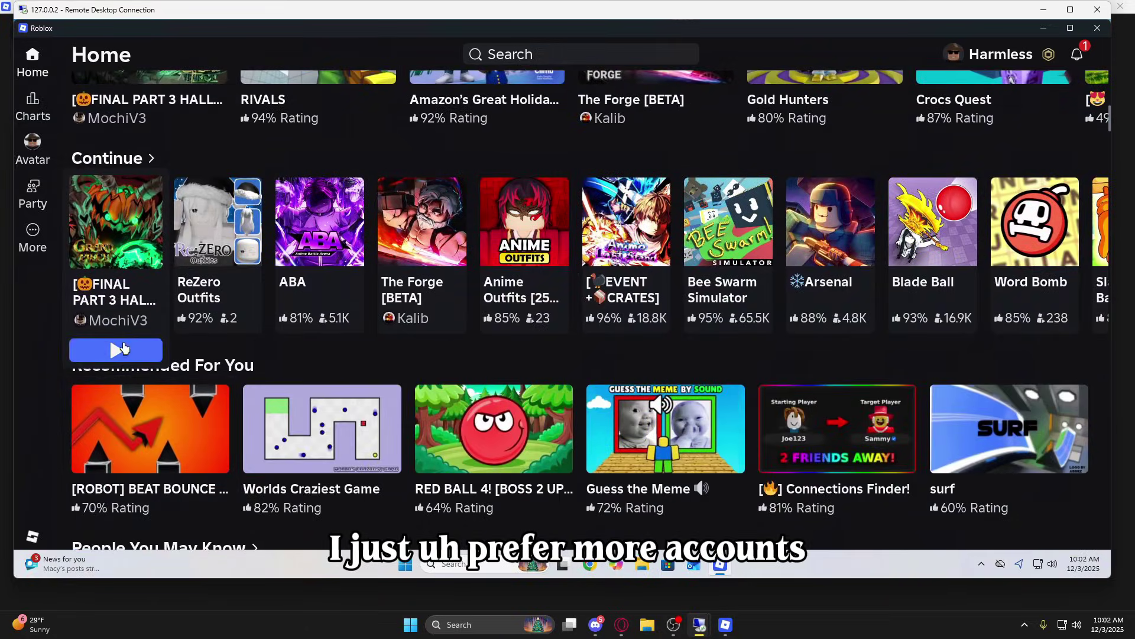
Launch Grand Piece with Play in one remote session, then bring the 127.0.0.3 session forward.
{"action": "left_click", "coordinate": [117, 349]}
{"action": "mouse_move", "coordinate": [700, 625]}
{"action": "left_click", "coordinate": [734, 563]}
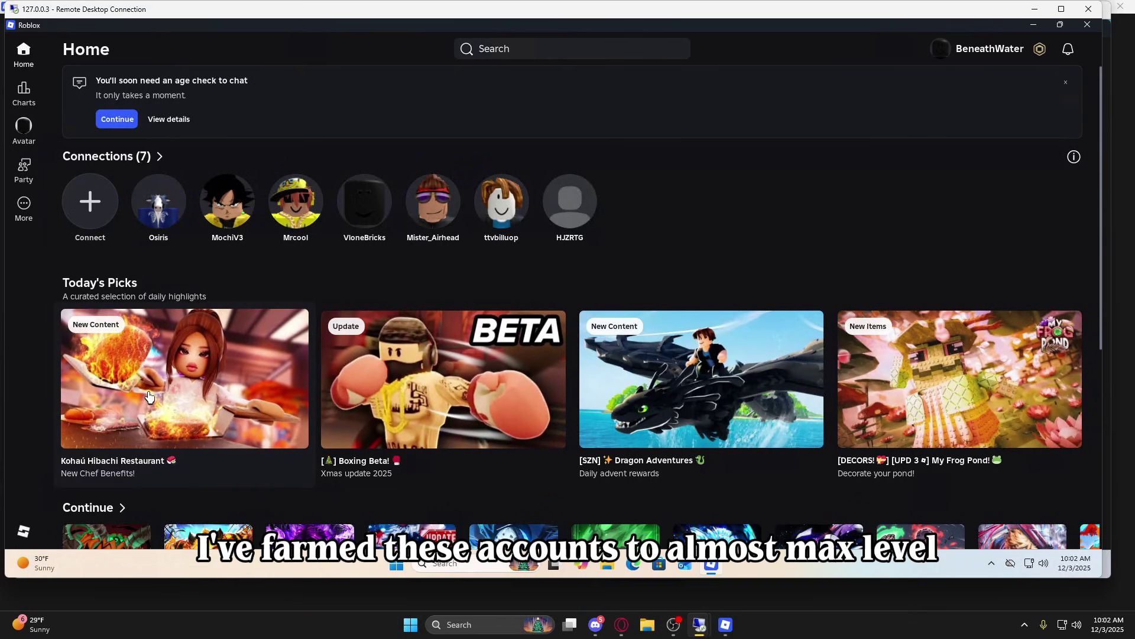
{"action": "scroll", "coordinate": [123, 339], "scroll_direction": "down", "scroll_amount": 5}
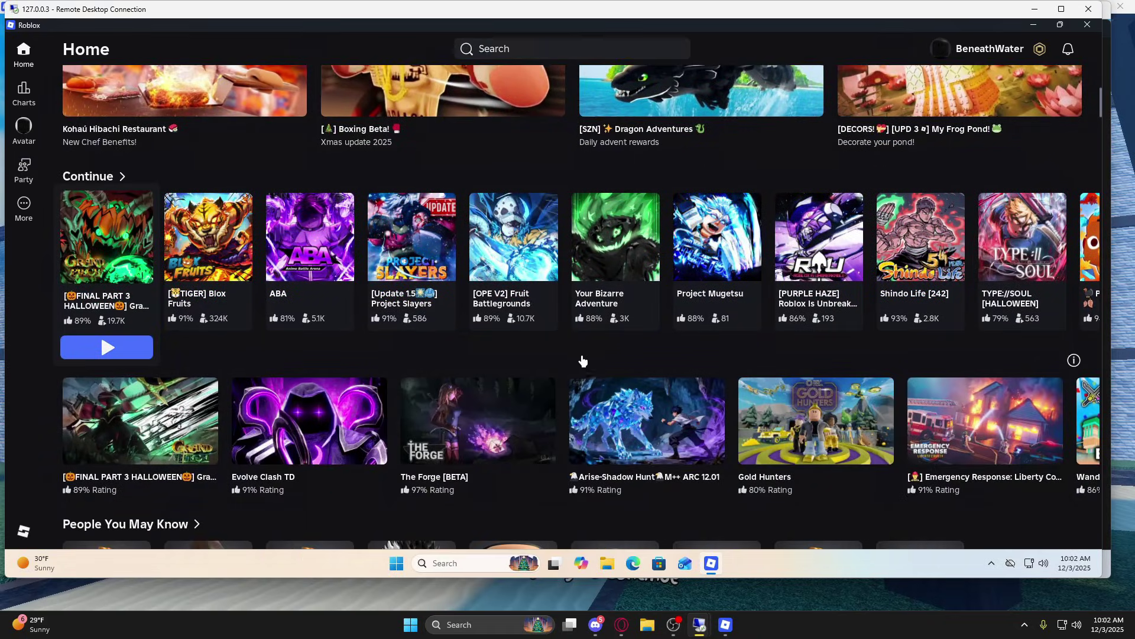
Switch between the 127.0.0.2 and 127.0.0.3 game sessions, toggling the in-game menu.
{"action": "key", "text": "alt+Tab"}
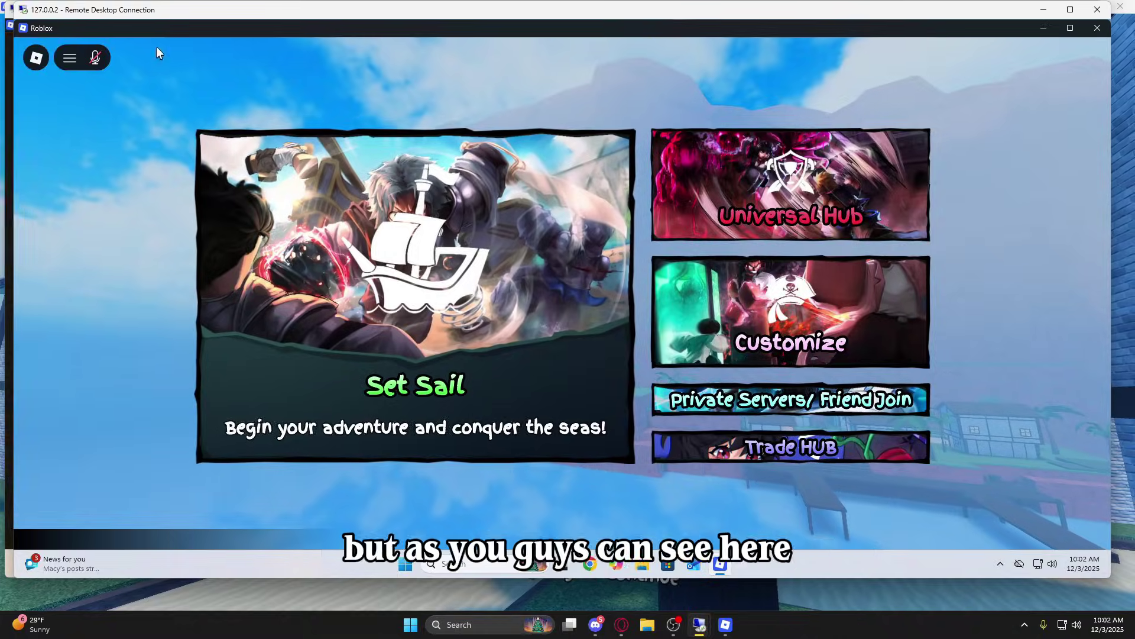
{"action": "key", "text": "alt+Tab"}
{"action": "key", "text": "Escape"}
{"action": "key", "text": "Escape"}
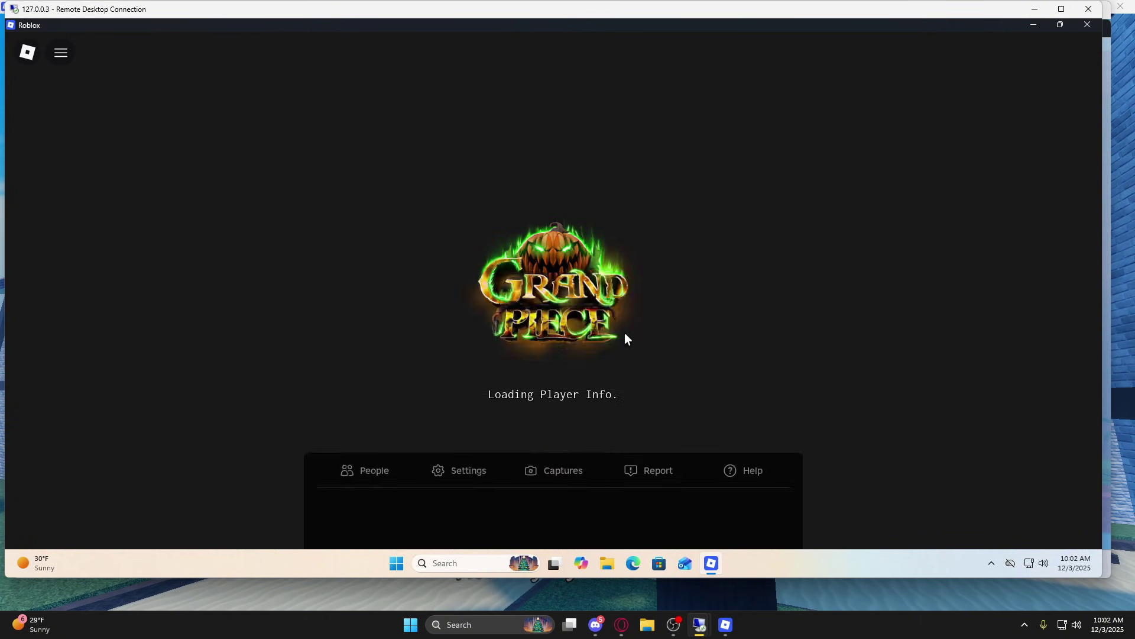
{"action": "key", "text": "alt+Tab"}
{"action": "key", "text": "Escape"}
{"action": "key", "text": "alt+Tab"}
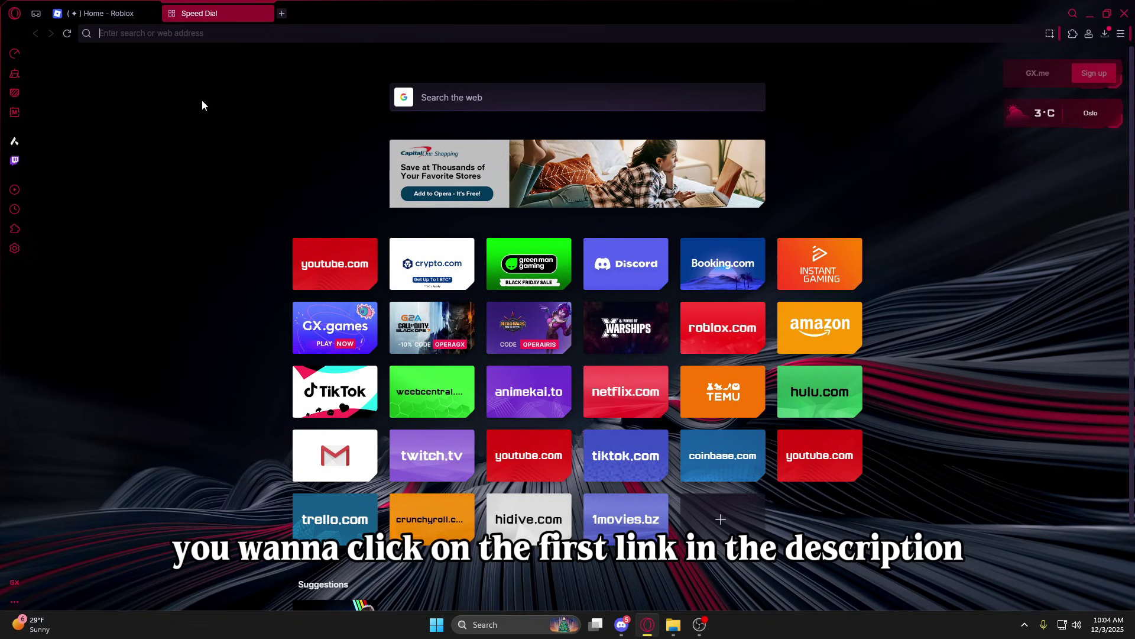
Load the RDP Wrapper Library v1.6.2 GitHub release page and download RDPWrap-v1.6.2.zip.
{"action": "type", "text": "https://github.com/stascorp/rdpwrap/releases/tag/v1.6.2"}
{"action": "key", "text": "Return"}
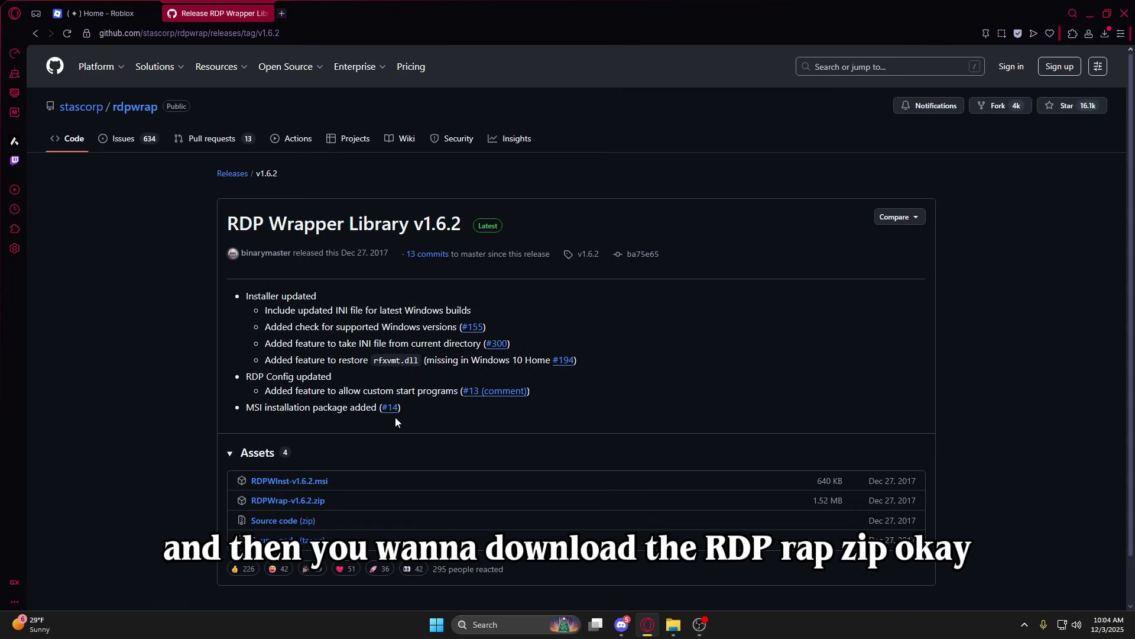
{"action": "left_click", "coordinate": [306, 501]}
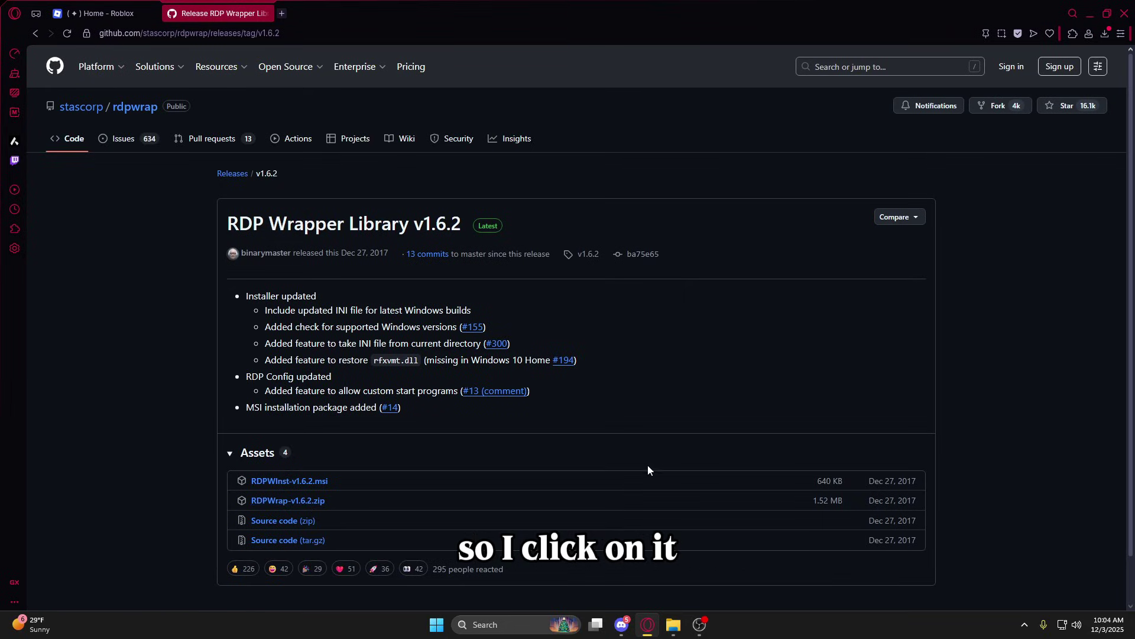
Extract all of the downloaded RDPWrap zip from the Downloads folder.
{"action": "left_click", "coordinate": [673, 625]}
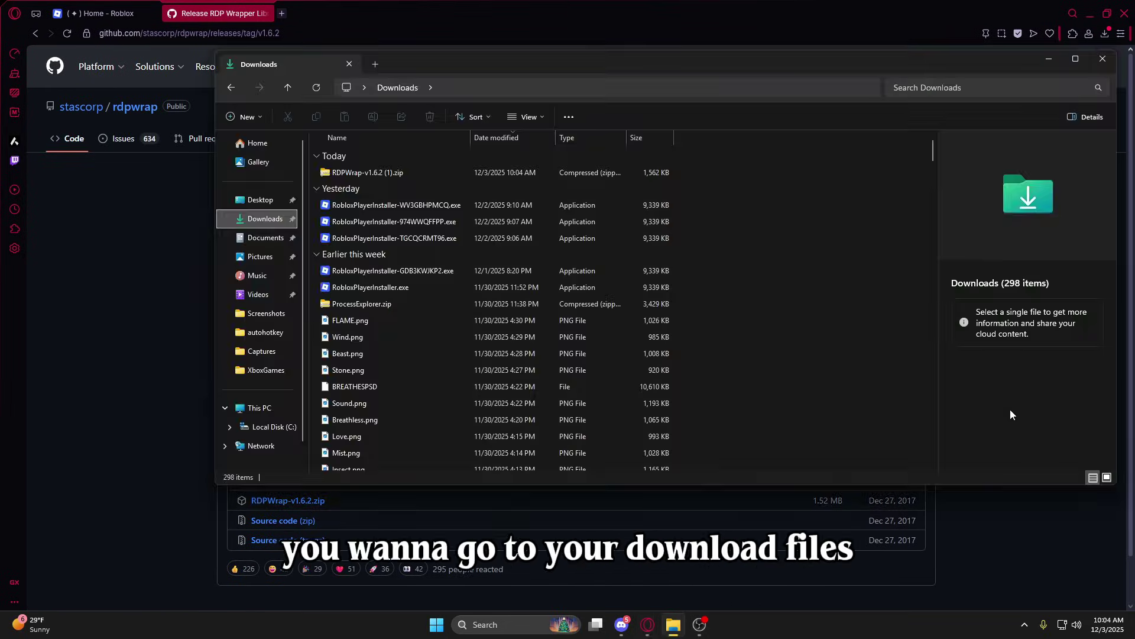
{"action": "right_click", "coordinate": [407, 173]}
{"action": "right_click", "coordinate": [405, 172]}
{"action": "left_click", "coordinate": [497, 333]}
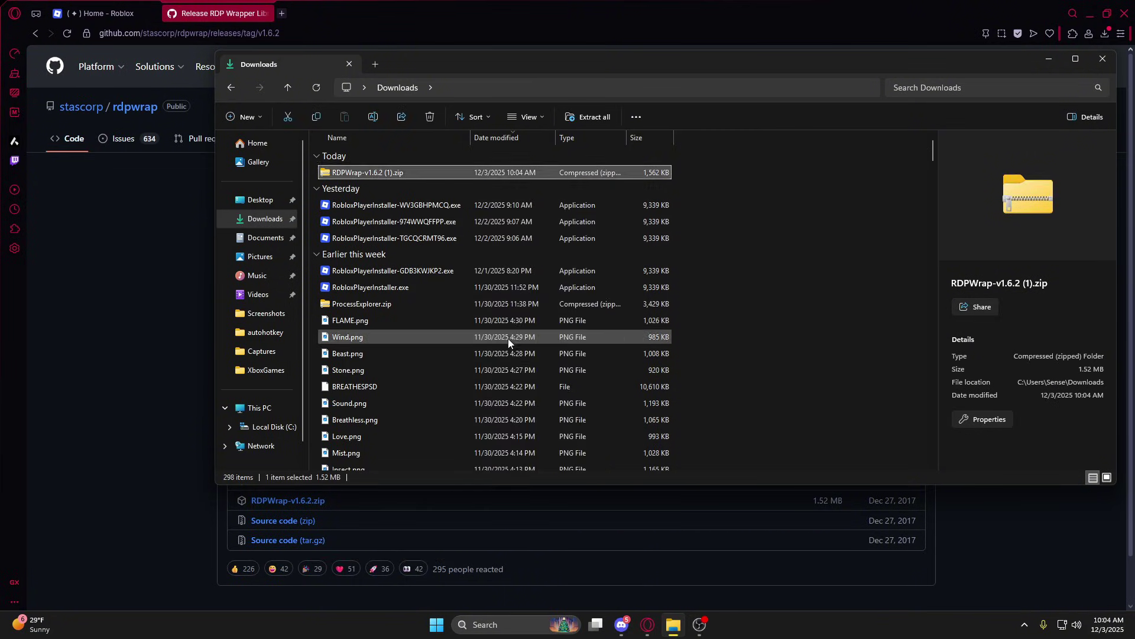
{"action": "left_click", "coordinate": [685, 427]}
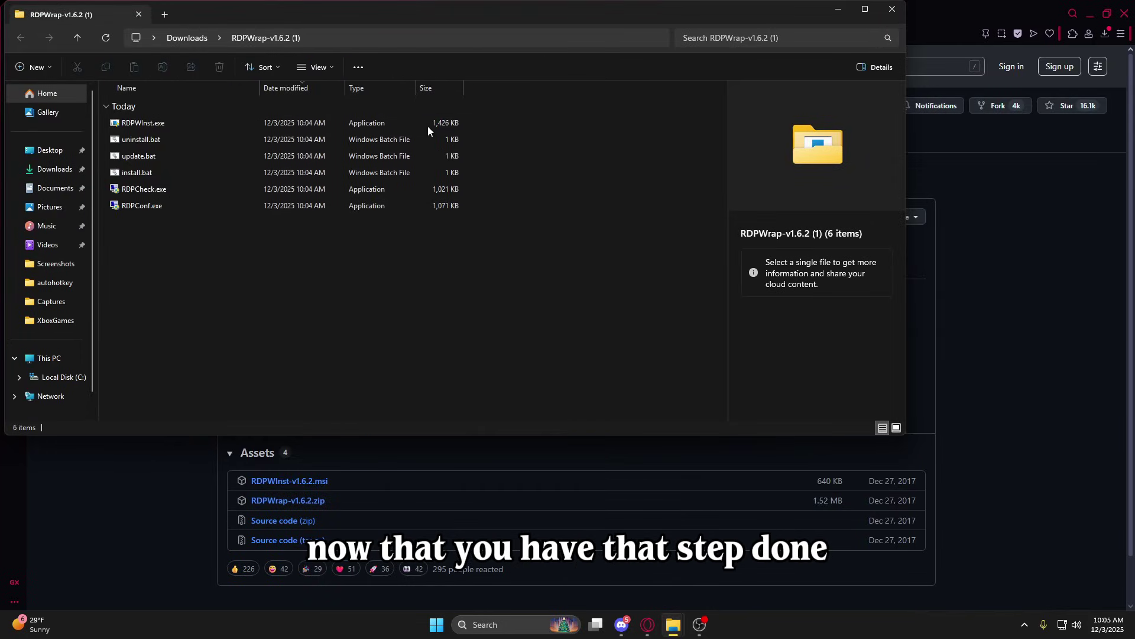
Run install.bat from the extracted folder, allowing it past the security warning.
{"action": "left_click_drag", "start_coordinate": [303, 13], "coordinate": [488, 77]}
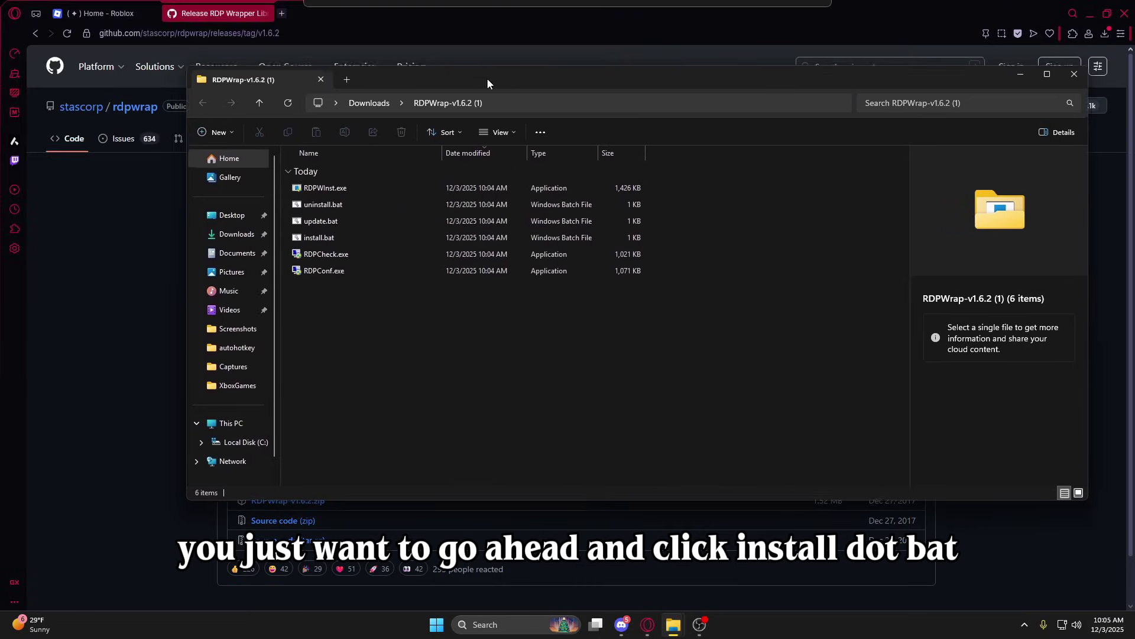
{"action": "double_click", "coordinate": [342, 236]}
{"action": "left_click", "coordinate": [696, 209]}
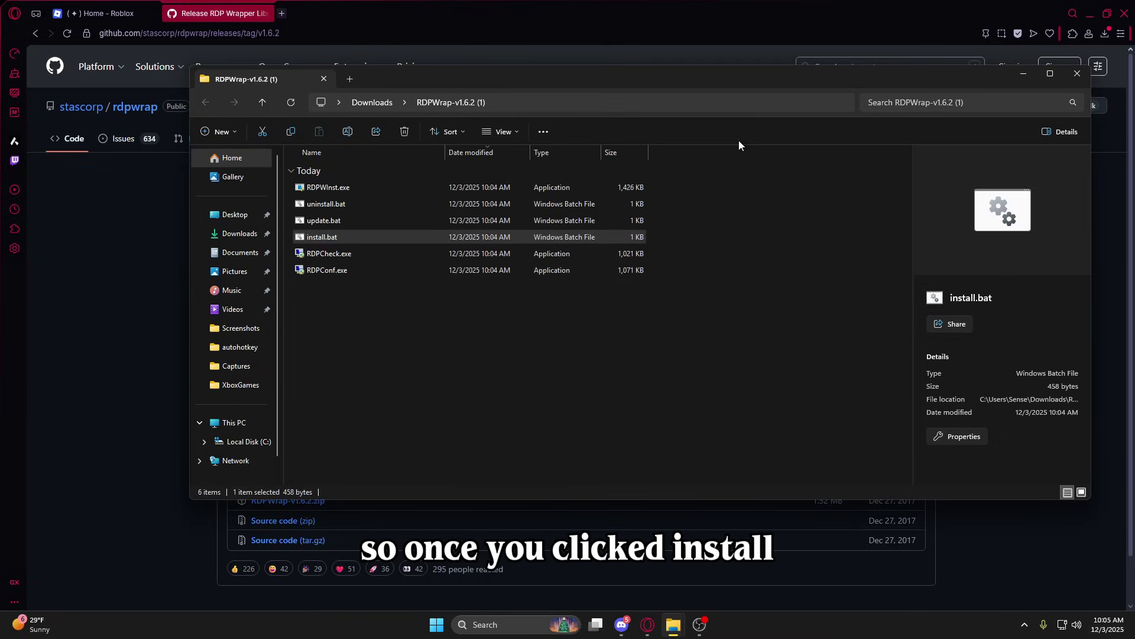
{"action": "left_click", "coordinate": [281, 13]}
Load the raw rdpwrap.ini configuration page from GitHub.
{"action": "type", "text": "https://raw.githubusercontent.com/sebaxakerhtc/rdpwrap.ini/master/rdpwrap.ini"}
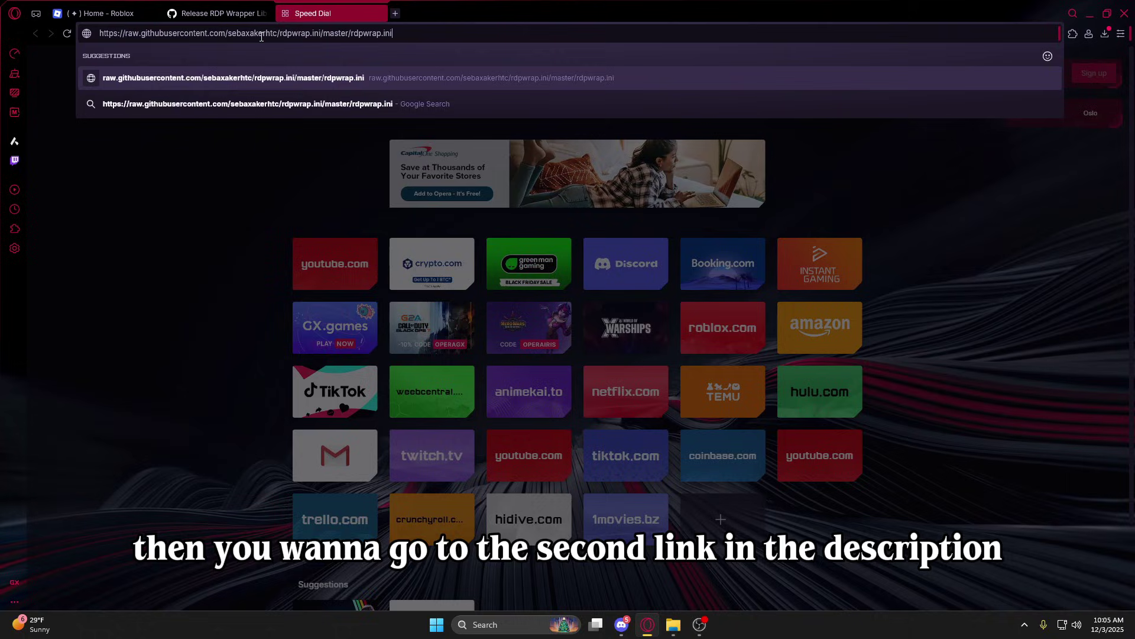
{"action": "key", "text": "Return"}
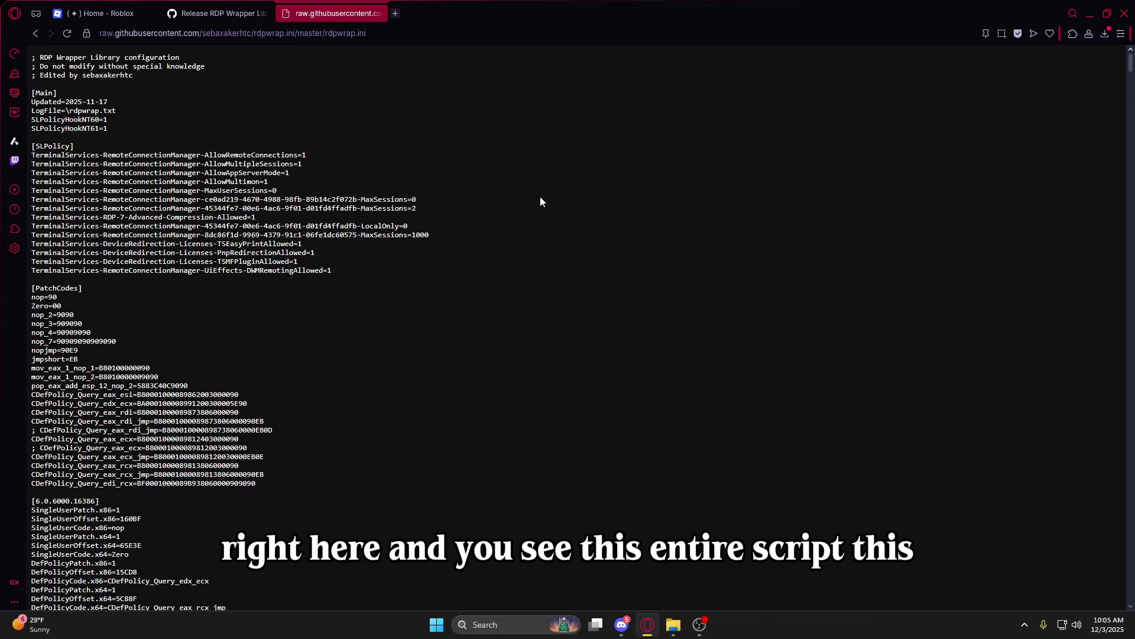
{"action": "left_click_drag", "start_coordinate": [30, 57], "coordinate": [266, 512]}
{"action": "left_click", "coordinate": [356, 263]}
Save the page as All Files named rdpwrap.ini, replacing the existing copy.
{"action": "right_click", "coordinate": [589, 254]}
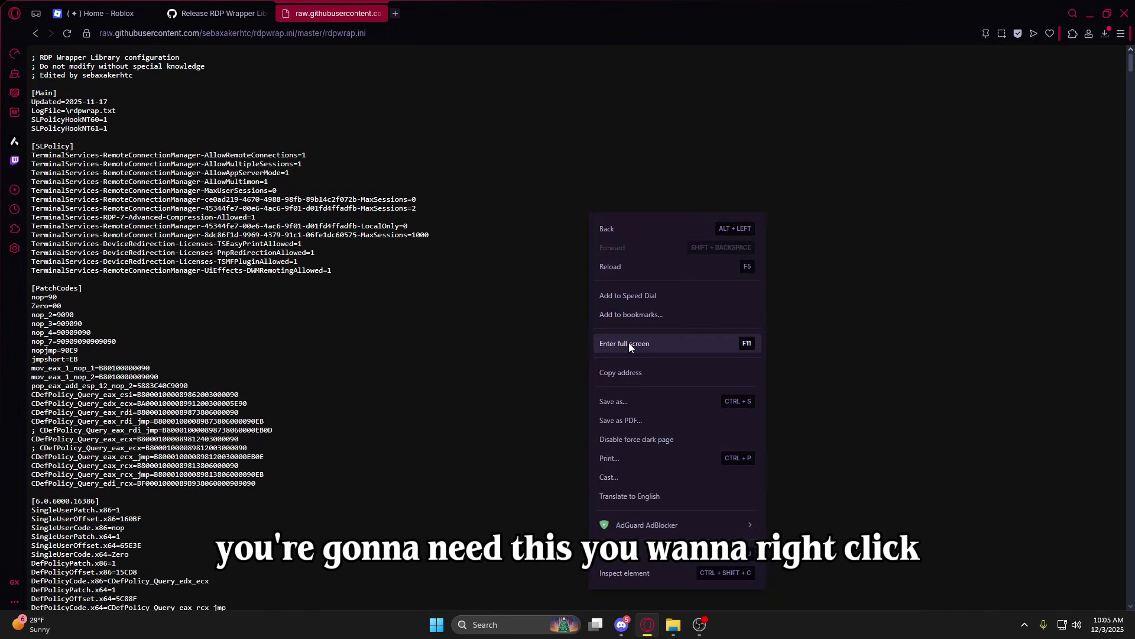
{"action": "left_click", "coordinate": [621, 403]}
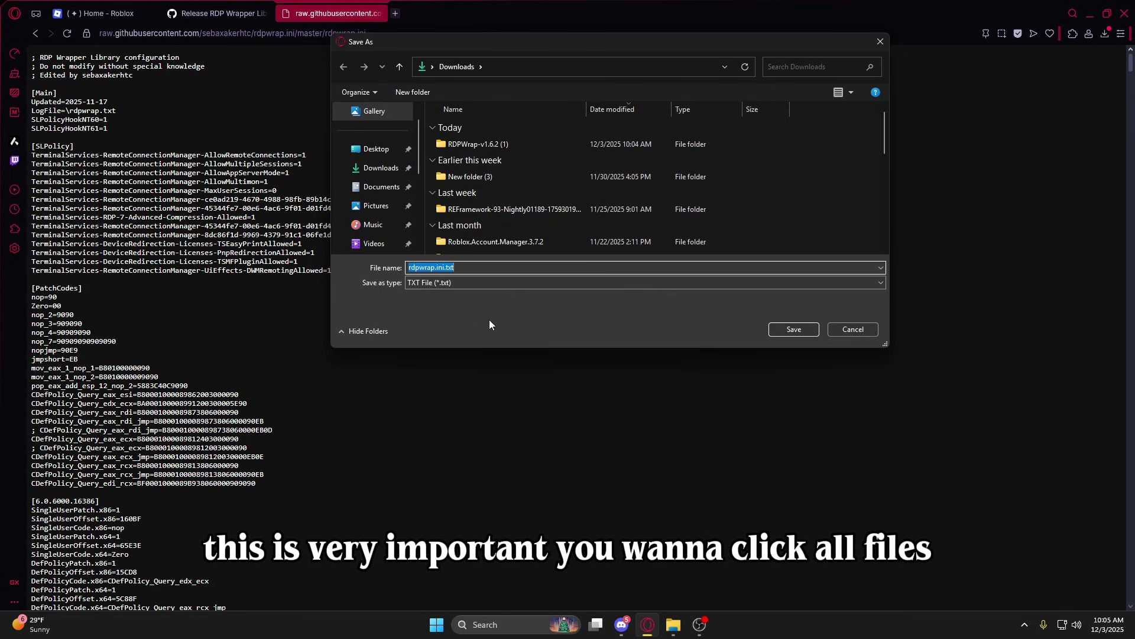
{"action": "left_click", "coordinate": [469, 288]}
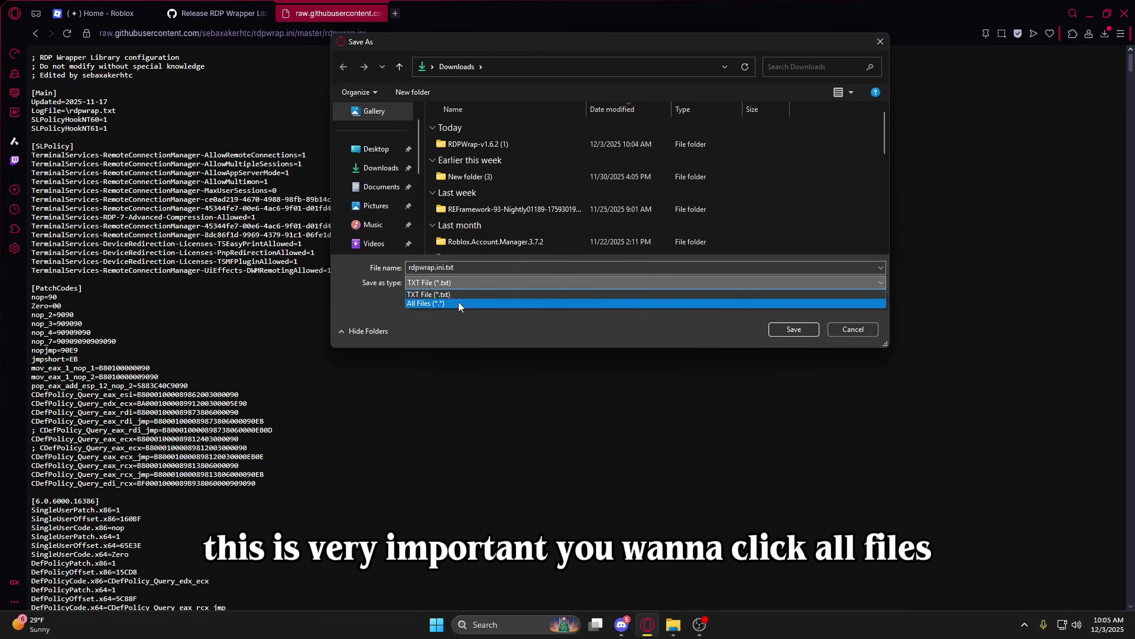
{"action": "left_click", "coordinate": [459, 303]}
{"action": "double_click", "coordinate": [451, 268]}
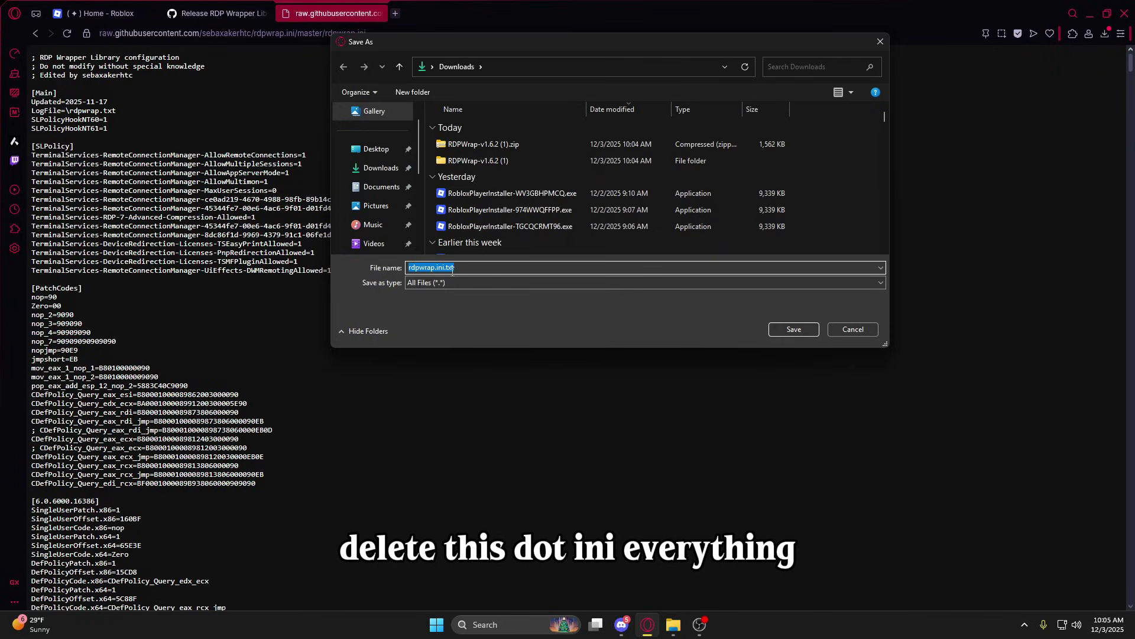
{"action": "key", "text": "BackSpace"}
{"action": "key", "text": "BackSpace"}
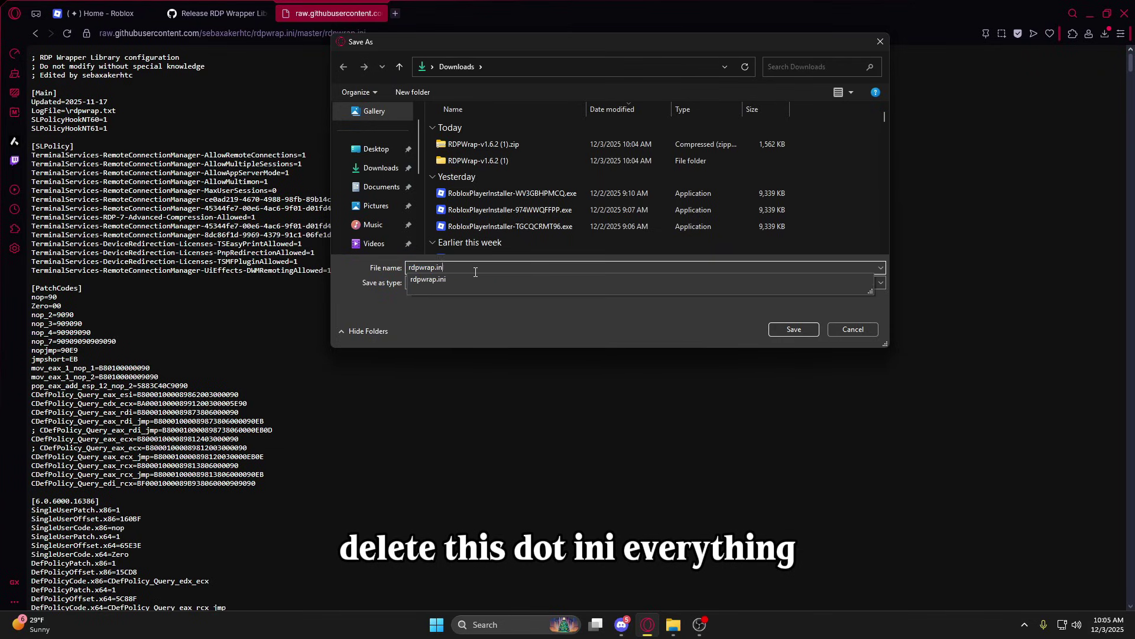
{"action": "type", "text": "i"}
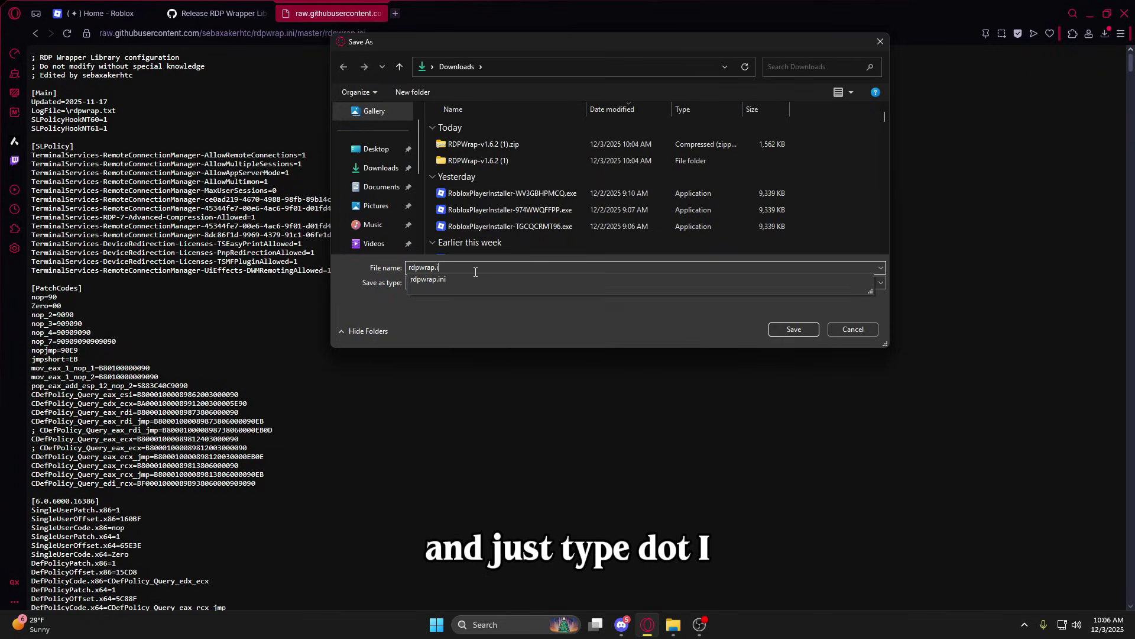
{"action": "type", "text": "ni"}
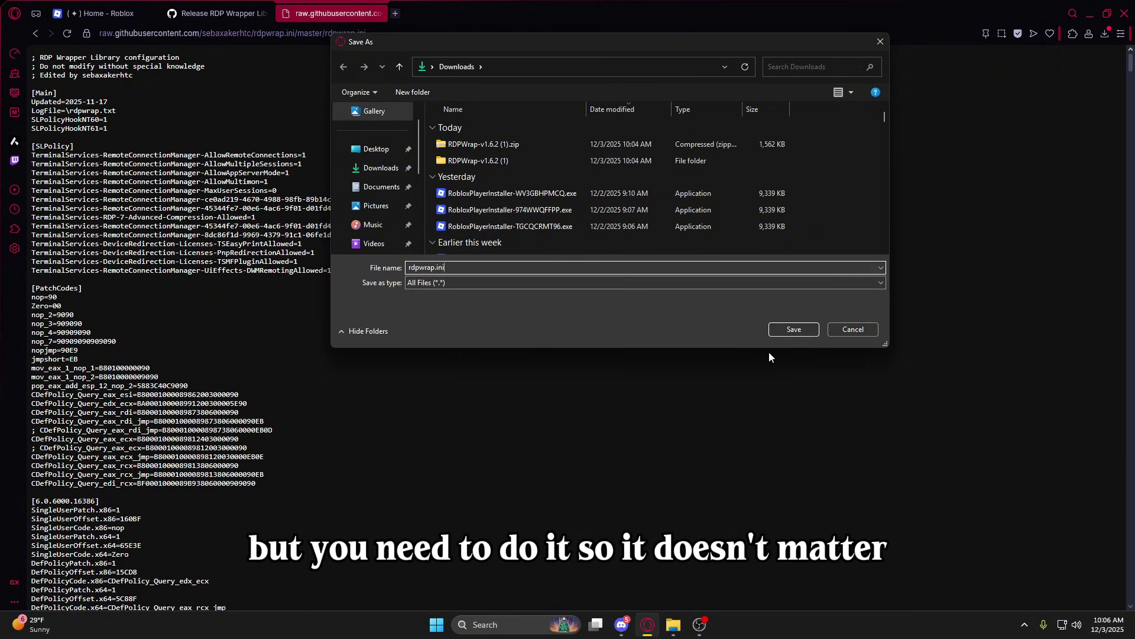
{"action": "left_click", "coordinate": [791, 331]}
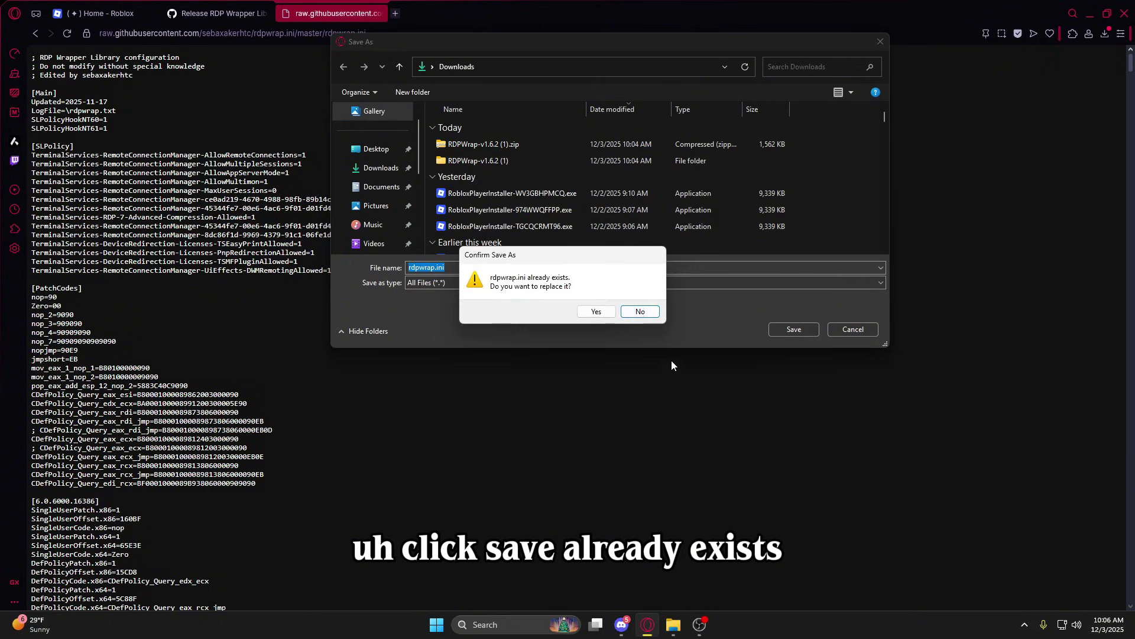
{"action": "left_click", "coordinate": [596, 312]}
Browse to C:\Program Files\RDP Wrapper in File Explorer.
{"action": "mouse_move", "coordinate": [676, 625]}
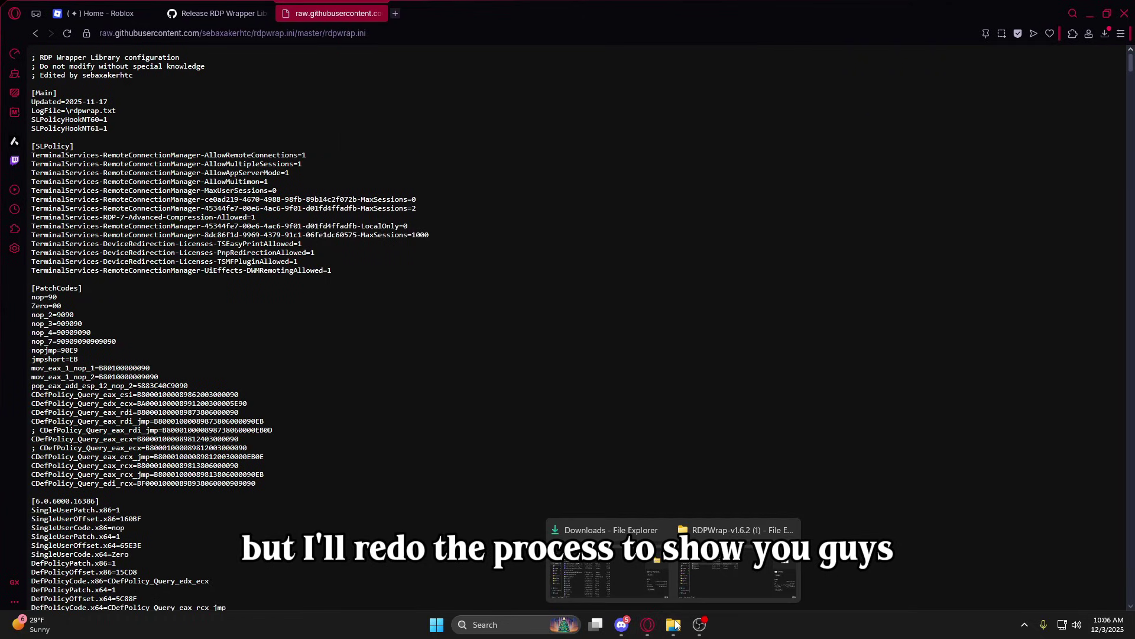
{"action": "left_click", "coordinate": [701, 595]}
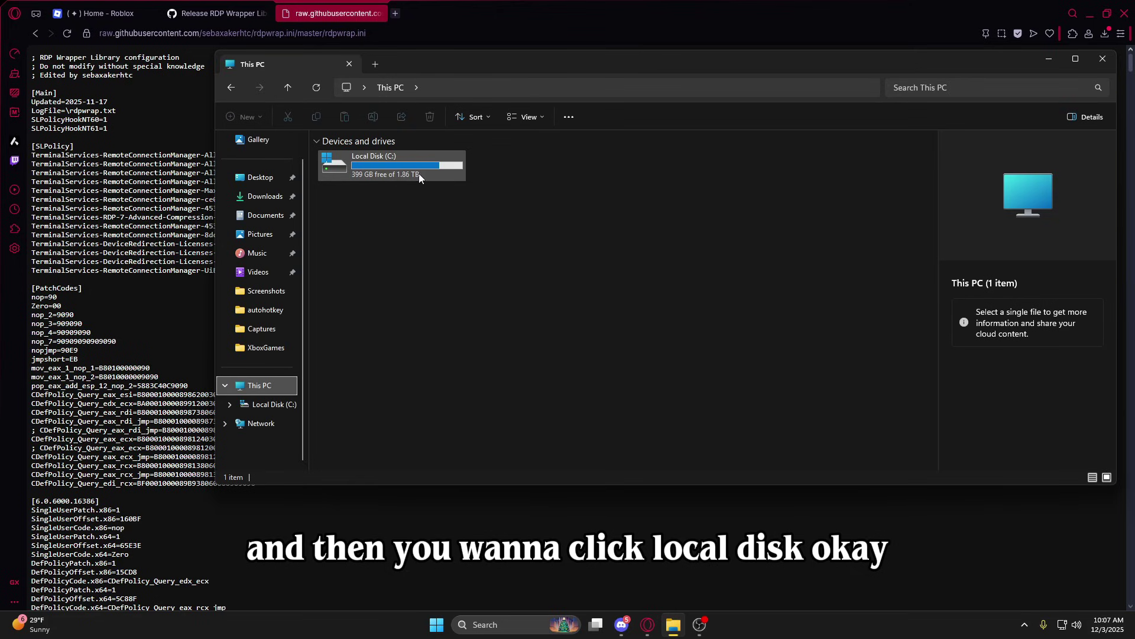
{"action": "double_click", "coordinate": [390, 157]}
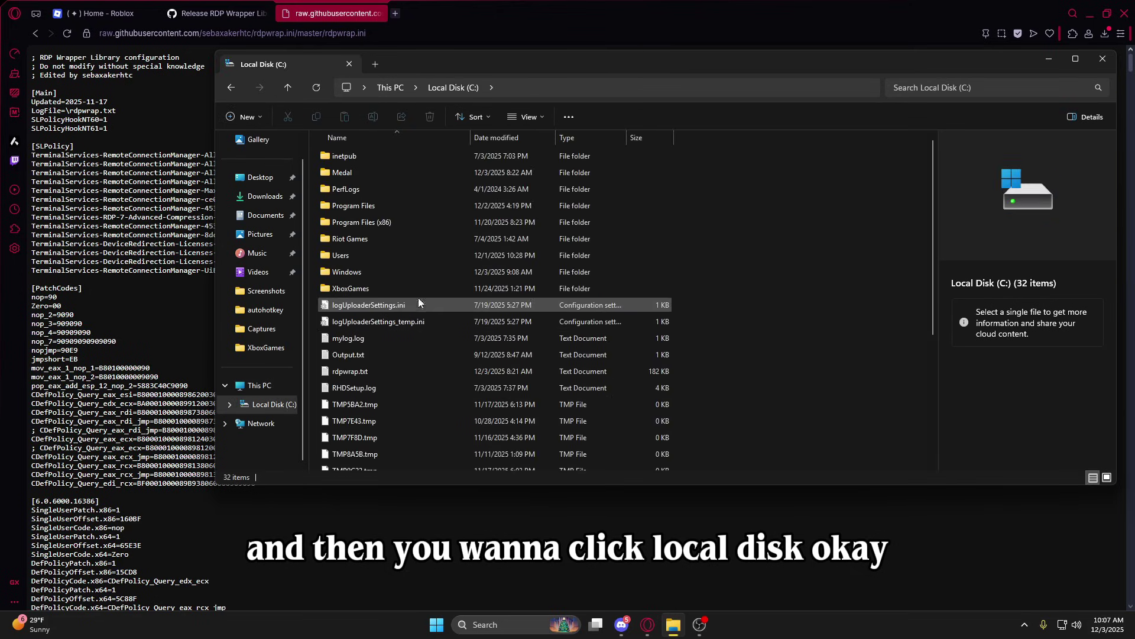
{"action": "double_click", "coordinate": [368, 203]}
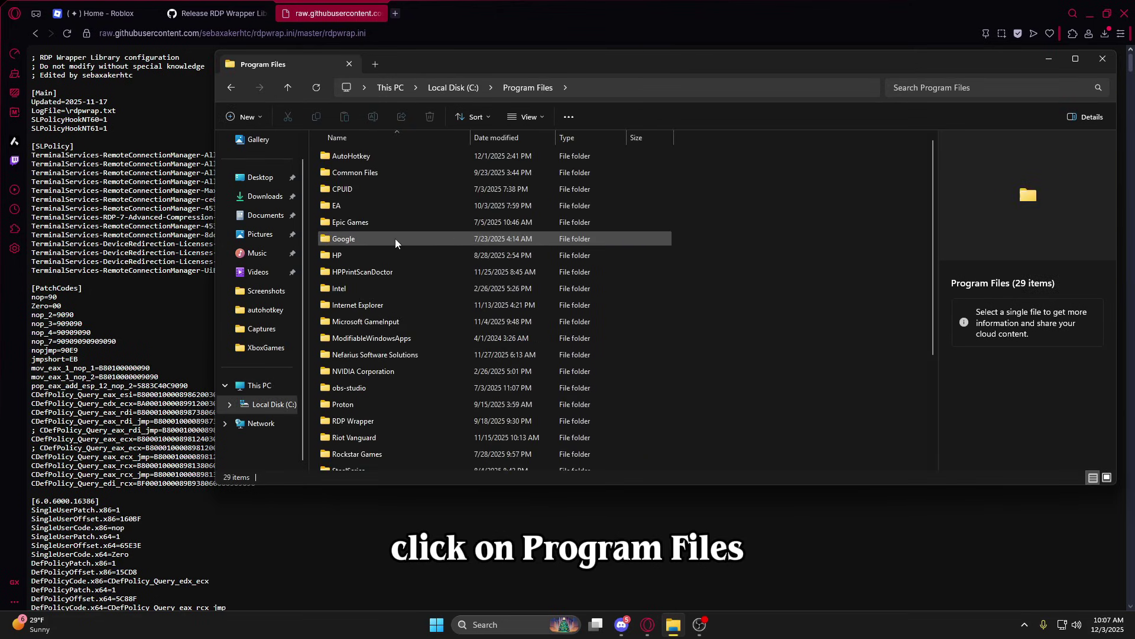
{"action": "scroll", "coordinate": [398, 247], "scroll_direction": "down", "scroll_amount": 3}
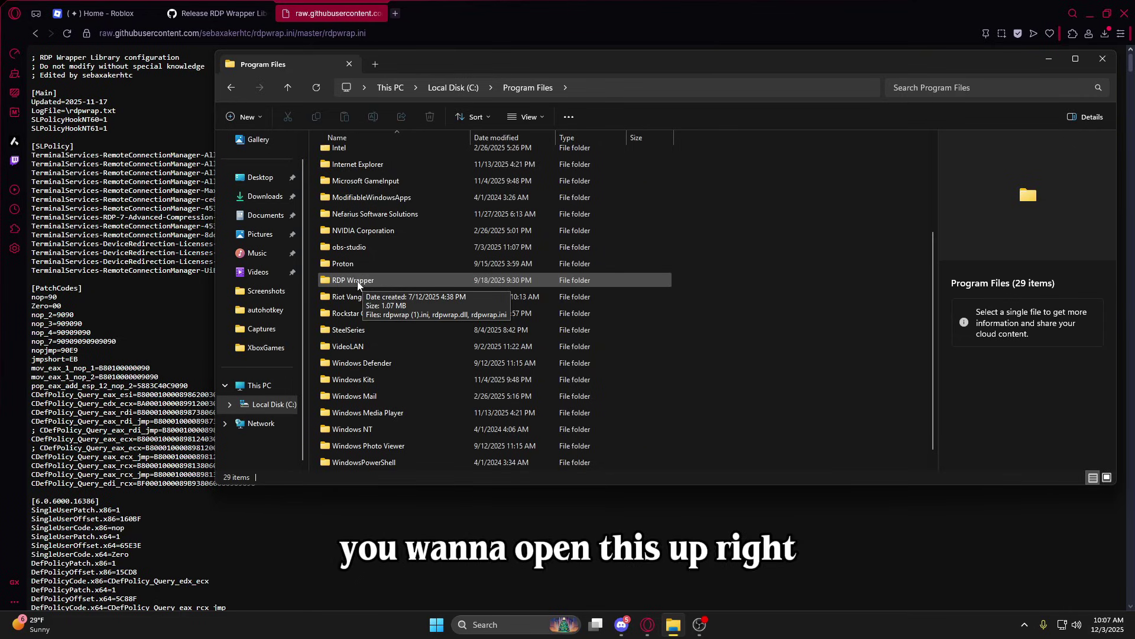
{"action": "double_click", "coordinate": [363, 282]}
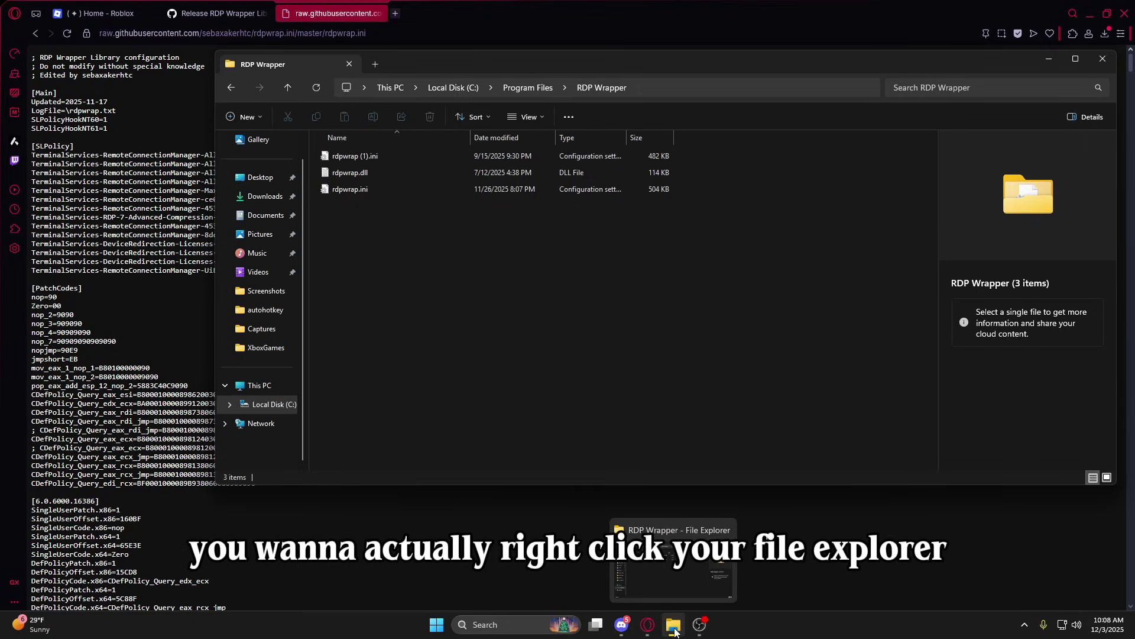
Open Downloads in a second window beside RDP Wrapper, copy rdpwrap.ini and drag it over.
{"action": "right_click", "coordinate": [674, 629]}
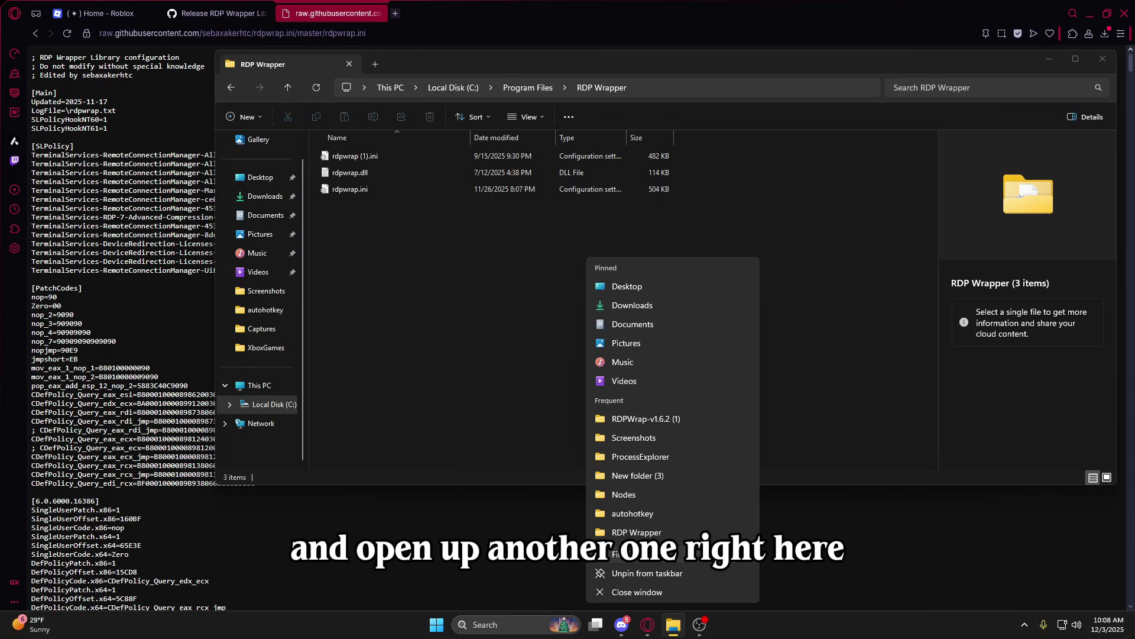
{"action": "left_click", "coordinate": [638, 553]}
{"action": "left_click_drag", "start_coordinate": [553, 79], "coordinate": [769, 84]}
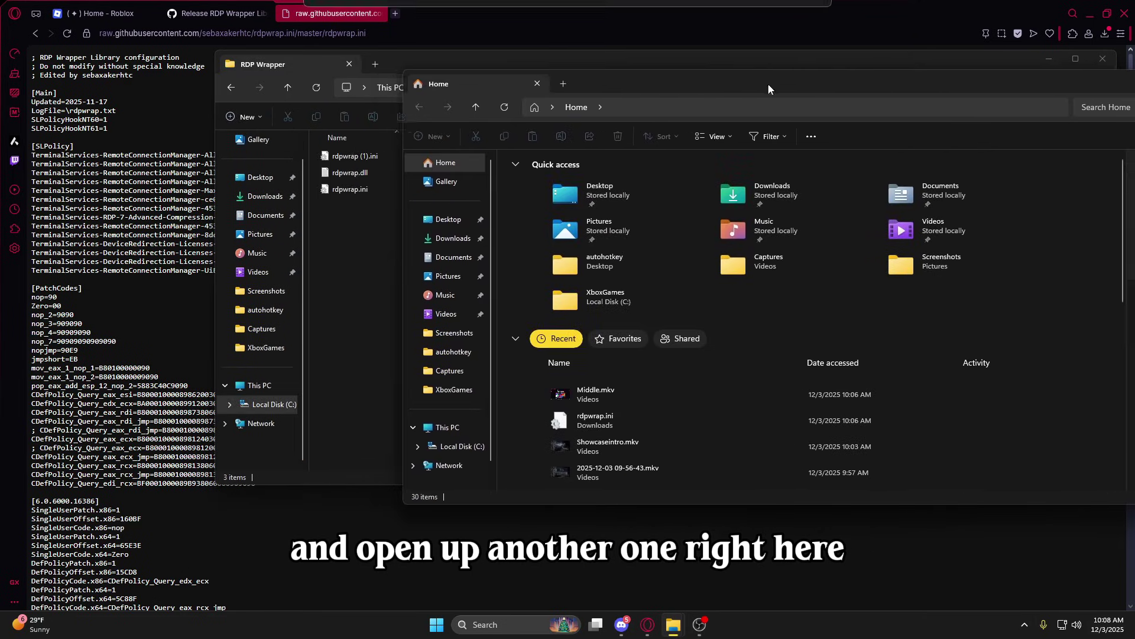
{"action": "left_click", "coordinate": [456, 238]}
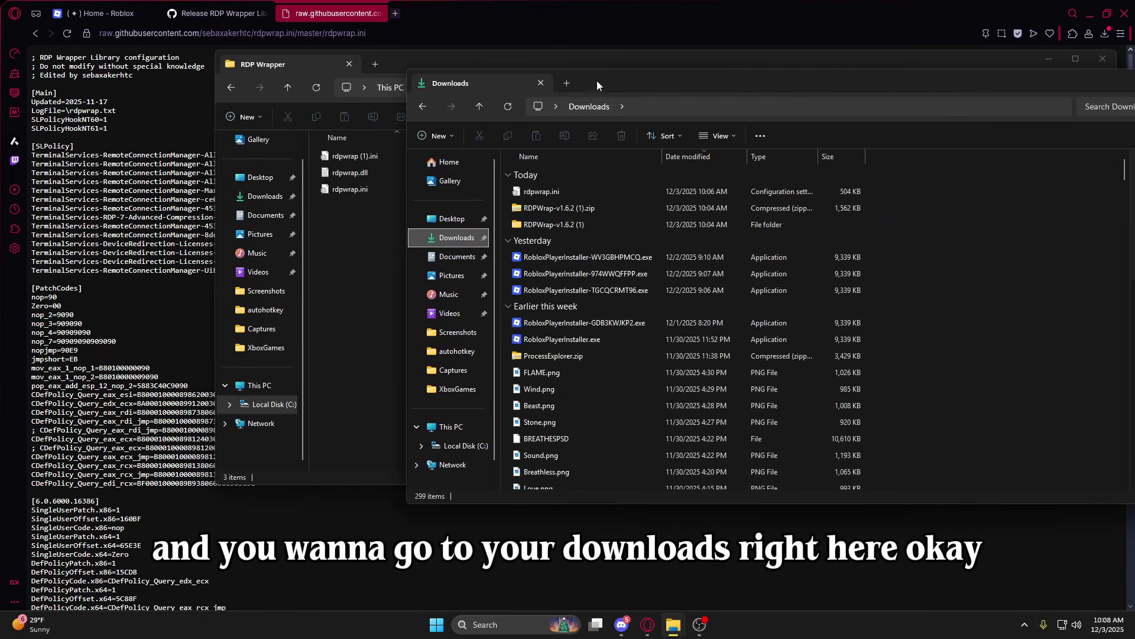
{"action": "left_click_drag", "start_coordinate": [598, 80], "coordinate": [745, 82]}
{"action": "left_click", "coordinate": [694, 194]}
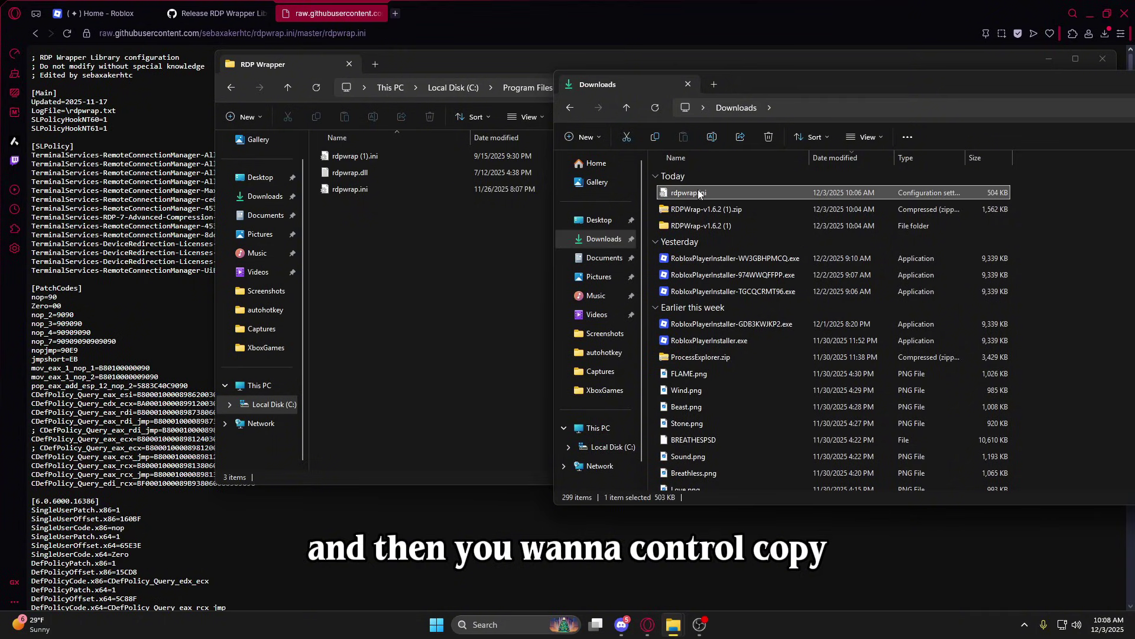
{"action": "right_click", "coordinate": [698, 194]}
{"action": "left_click", "coordinate": [724, 203]}
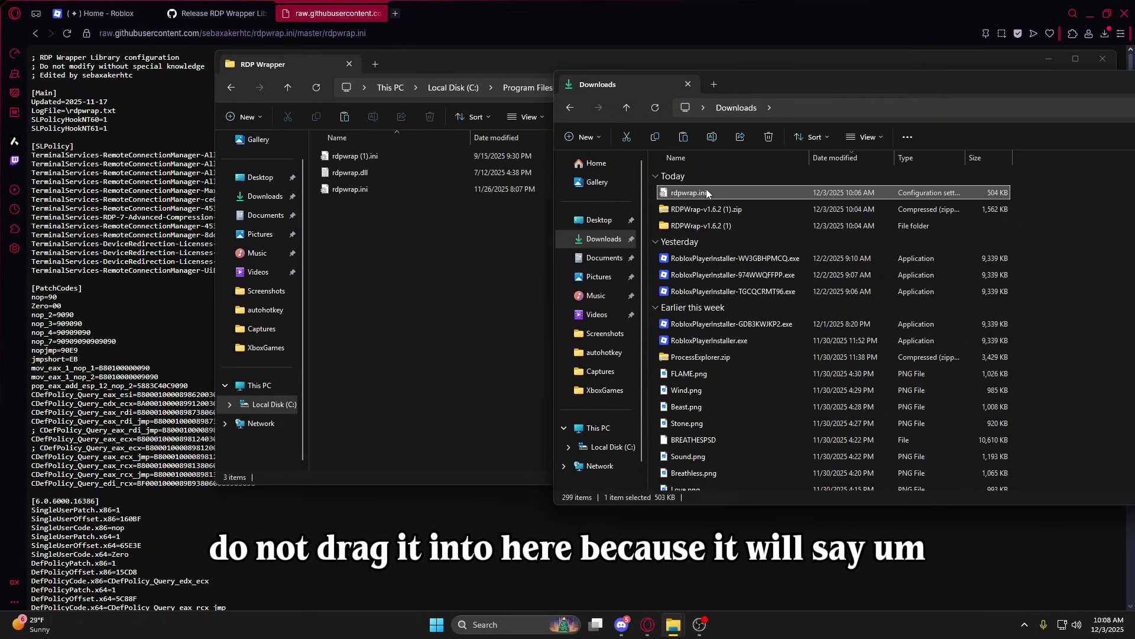
{"action": "left_click_drag", "start_coordinate": [689, 192], "coordinate": [430, 247]}
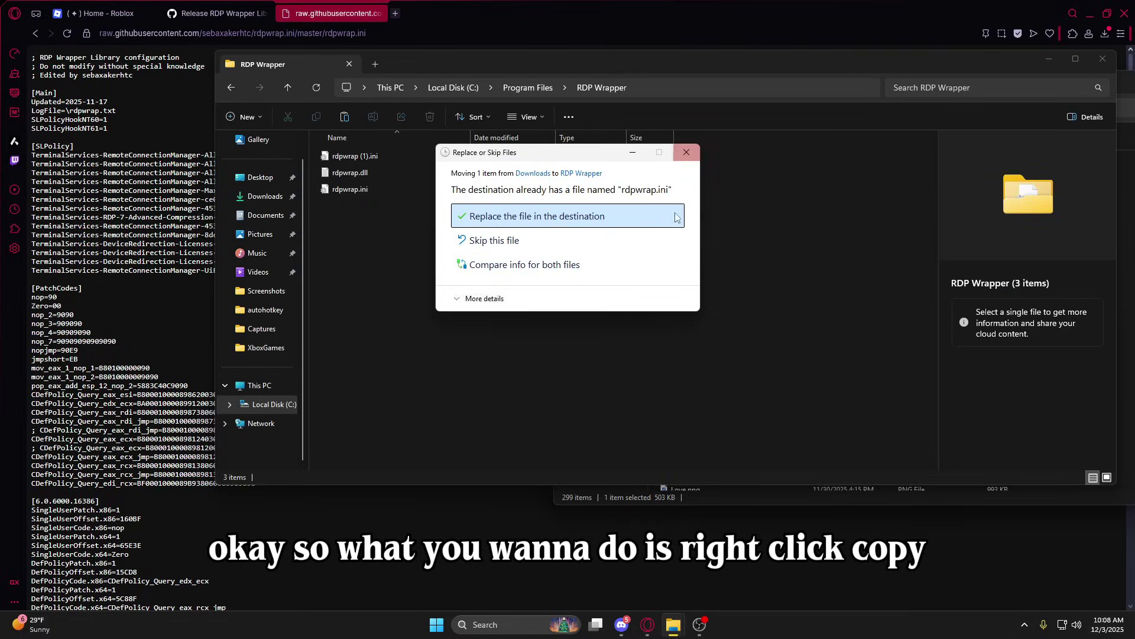
Paste the new rdpwrap.ini into RDP Wrapper, replacing the old file with administrator permission.
{"action": "left_click", "coordinate": [686, 152]}
{"action": "right_click", "coordinate": [696, 194]}
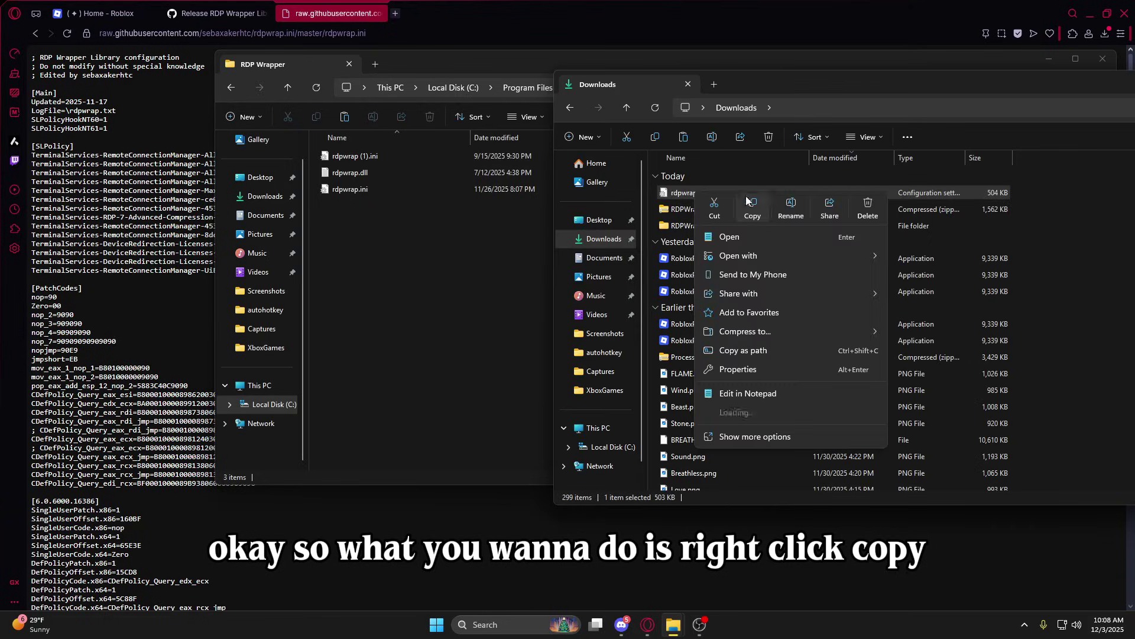
{"action": "left_click", "coordinate": [758, 204]}
{"action": "left_click", "coordinate": [483, 239]}
{"action": "right_click", "coordinate": [484, 239]}
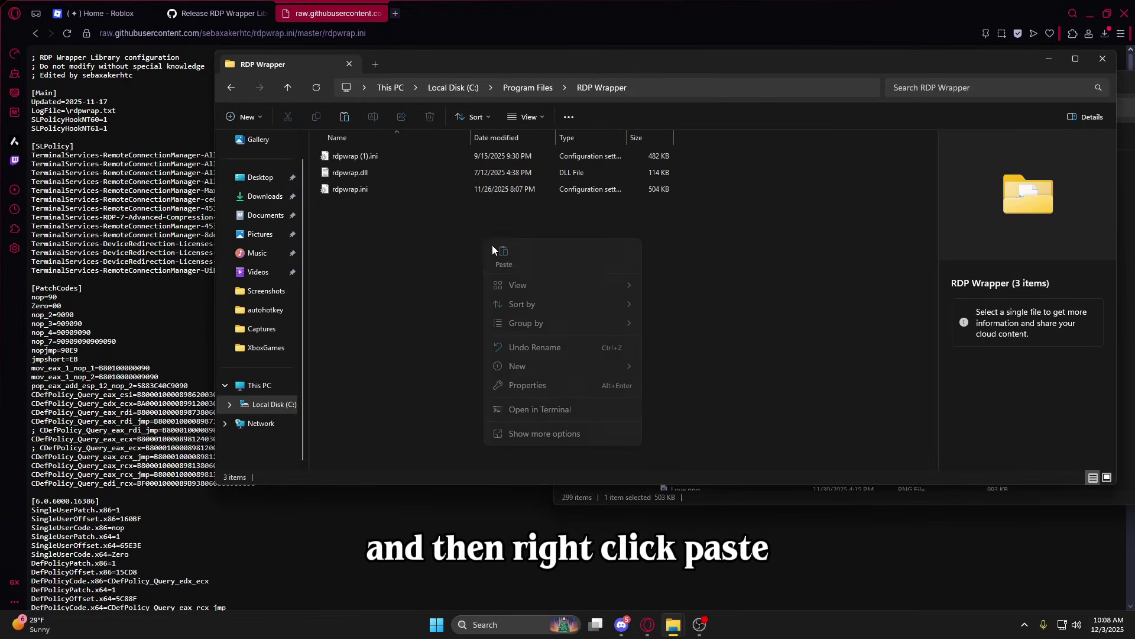
{"action": "left_click", "coordinate": [504, 260]}
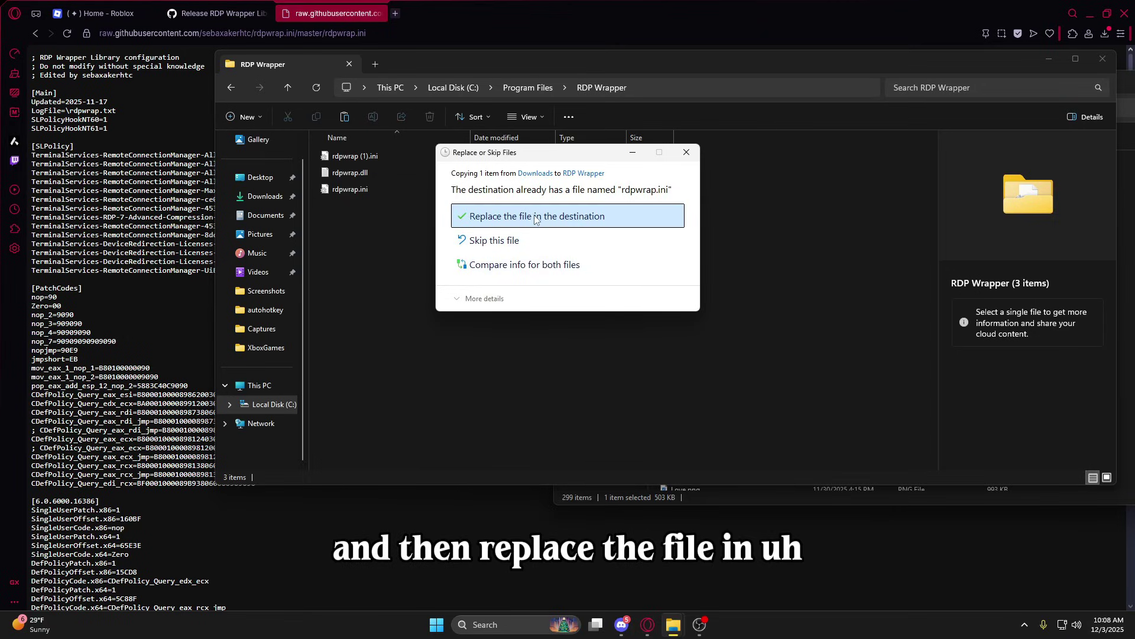
{"action": "left_click", "coordinate": [522, 219]}
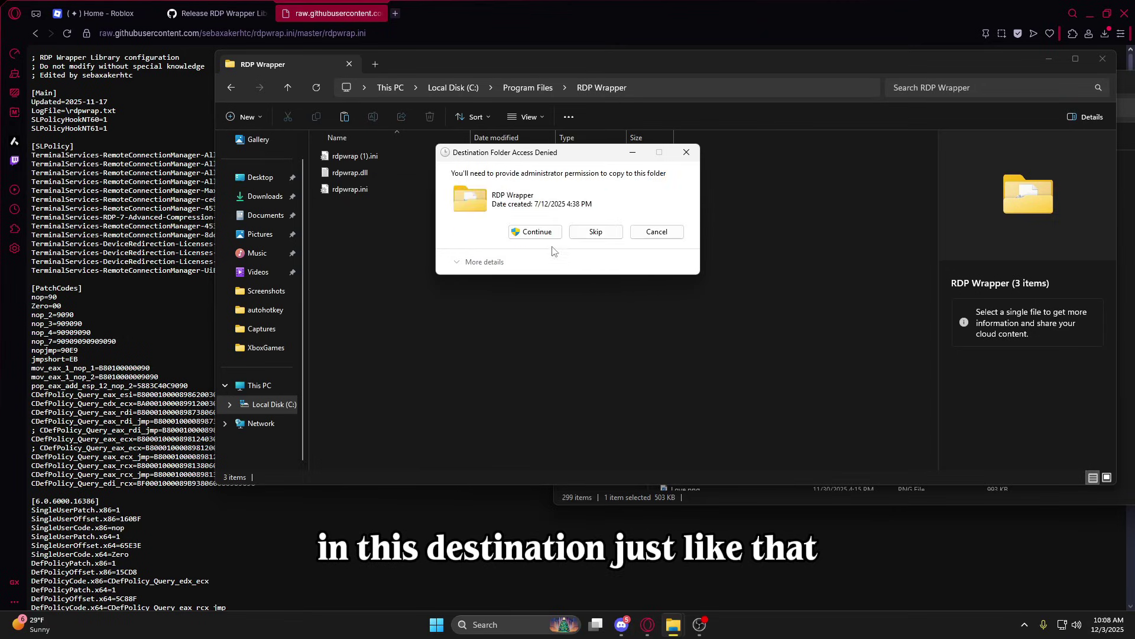
{"action": "left_click", "coordinate": [554, 237]}
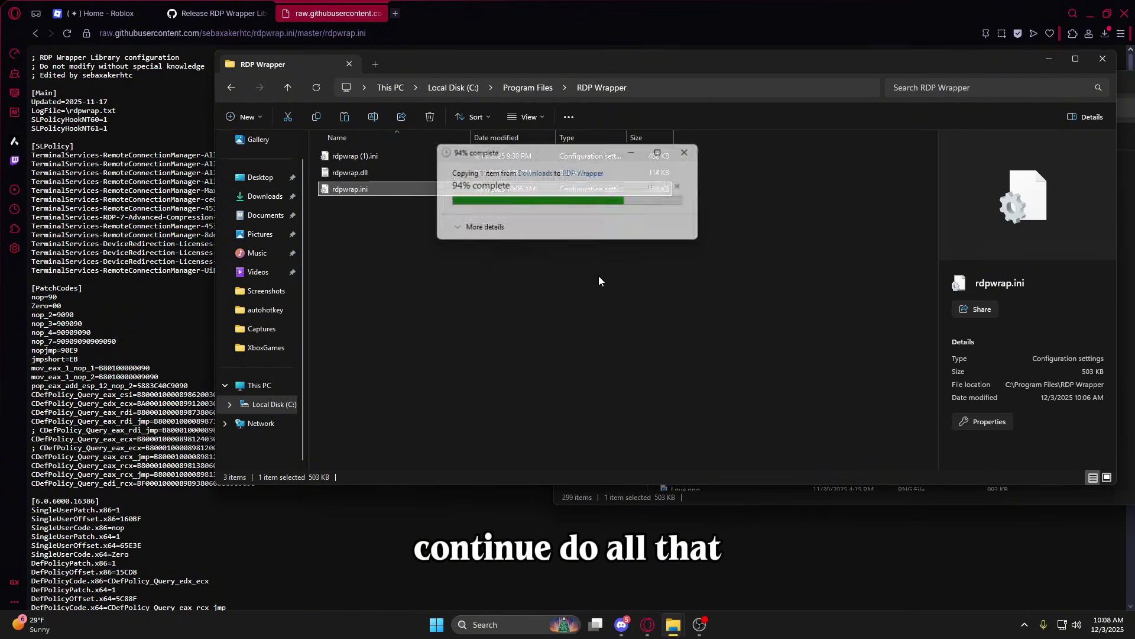
{"action": "left_click", "coordinate": [541, 254]}
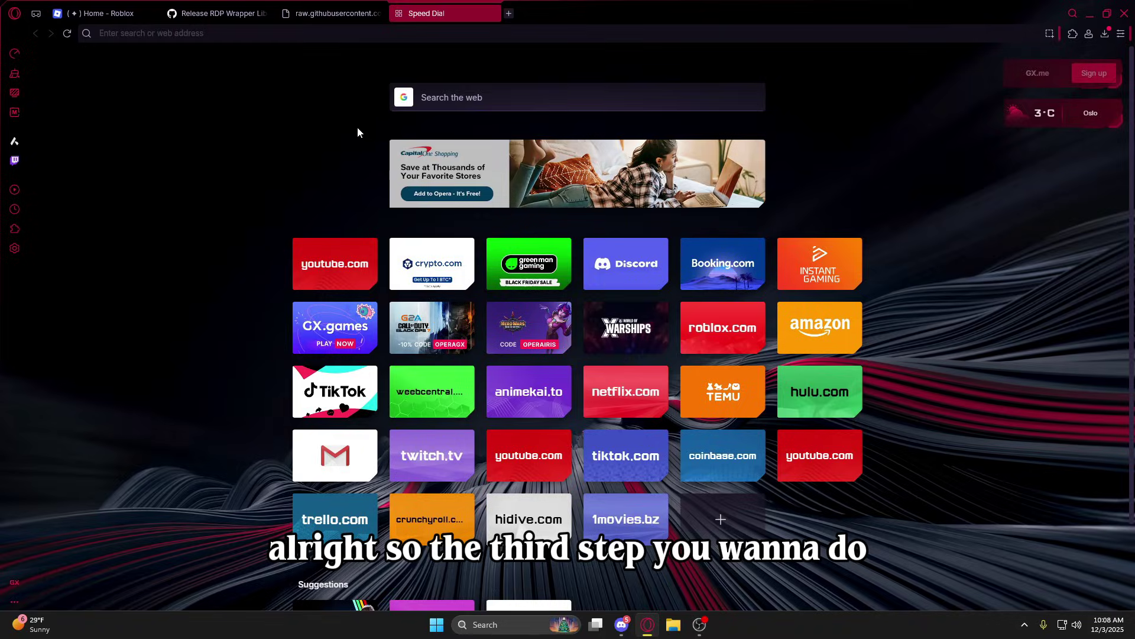
{"action": "key", "text": "ctrl+v"}
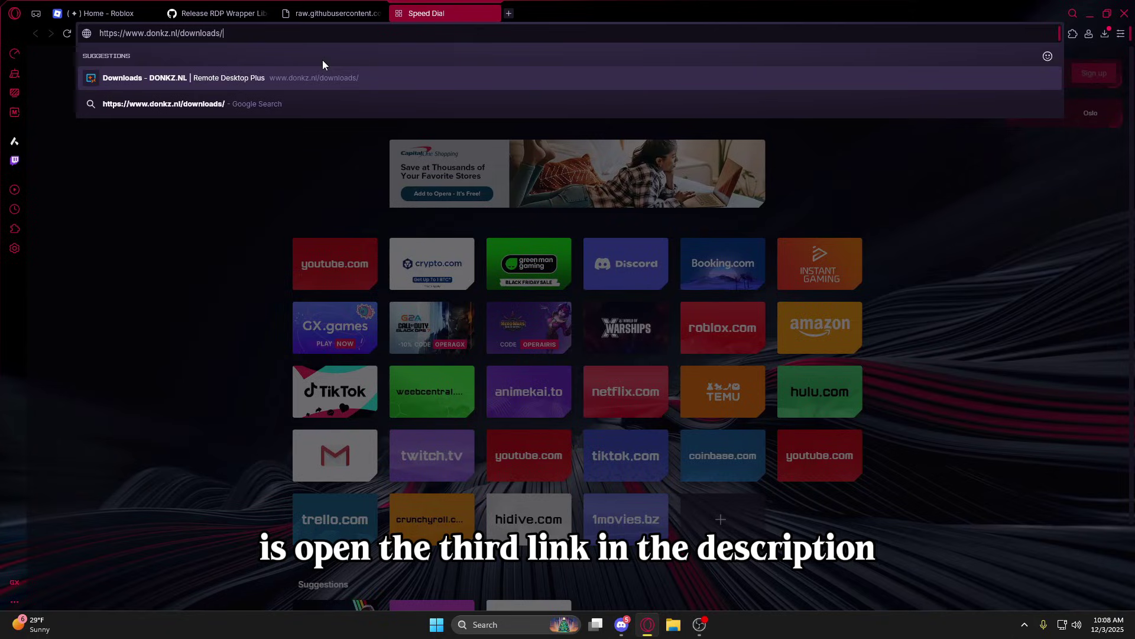
{"action": "key", "text": "Return"}
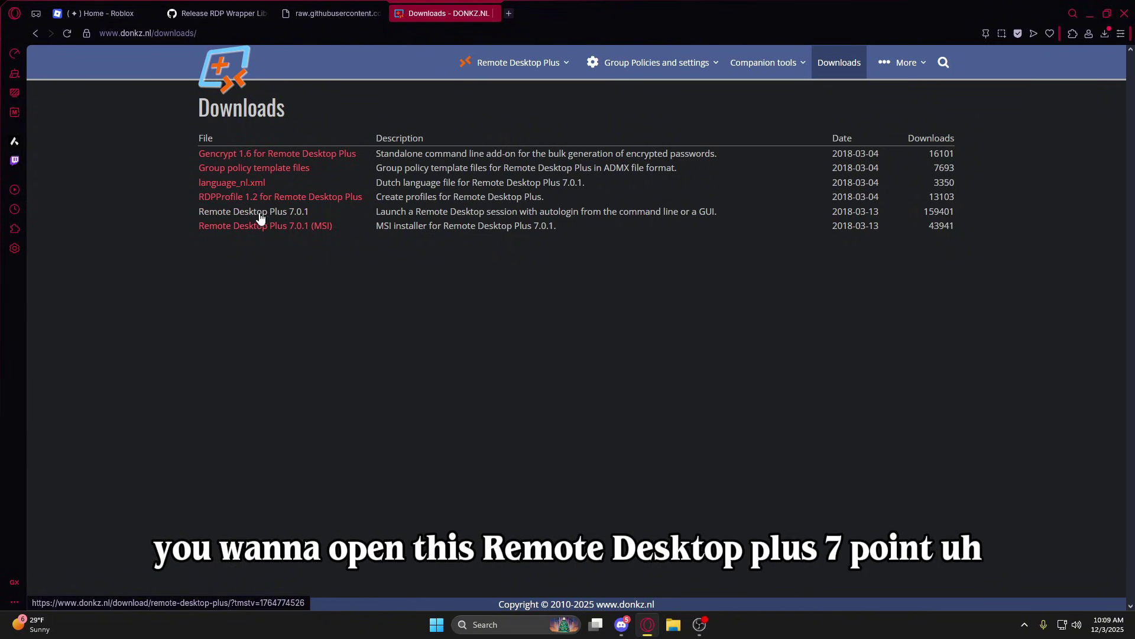
{"action": "left_click", "coordinate": [298, 213]}
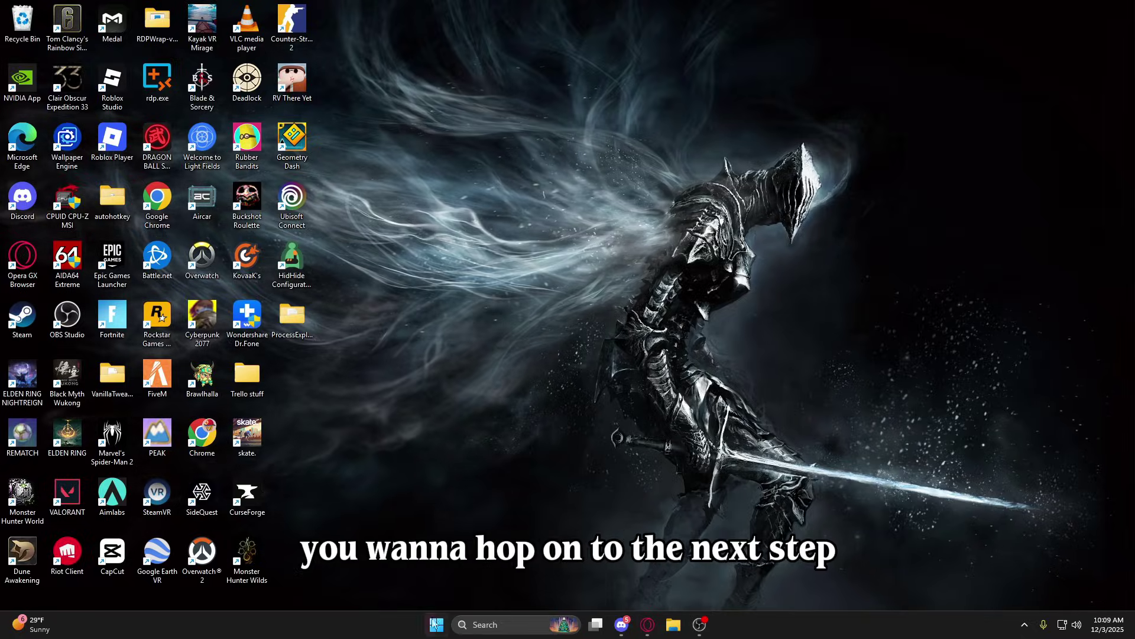
{"action": "left_click", "coordinate": [436, 625]}
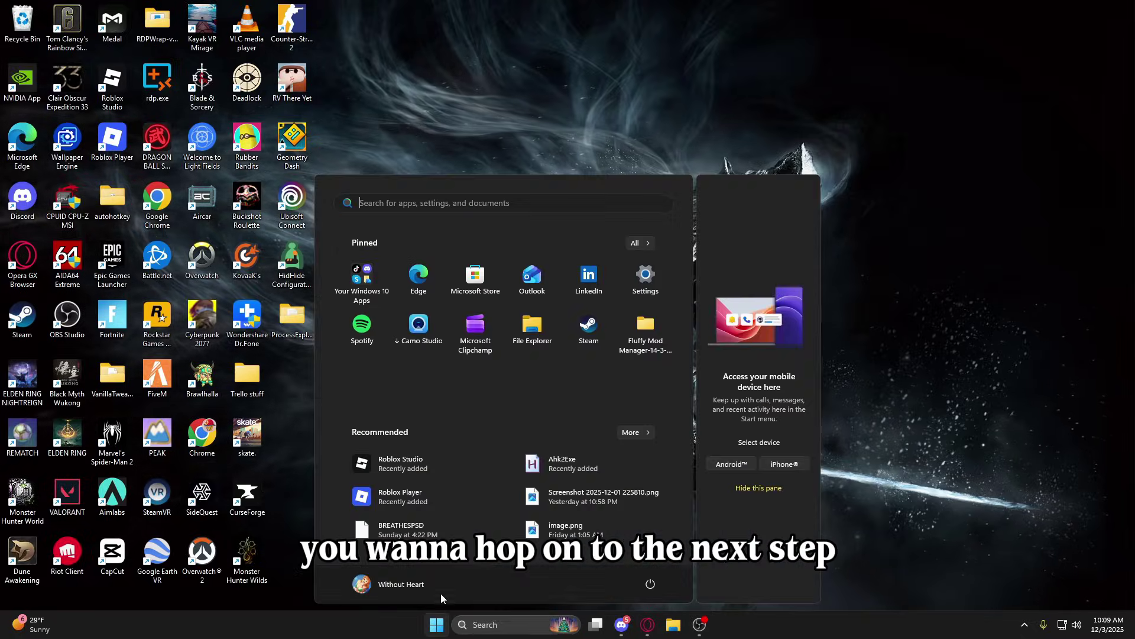
Go to Settings > Accounts and open Other users, after searching for 'other users'.
{"action": "left_click", "coordinate": [646, 278]}
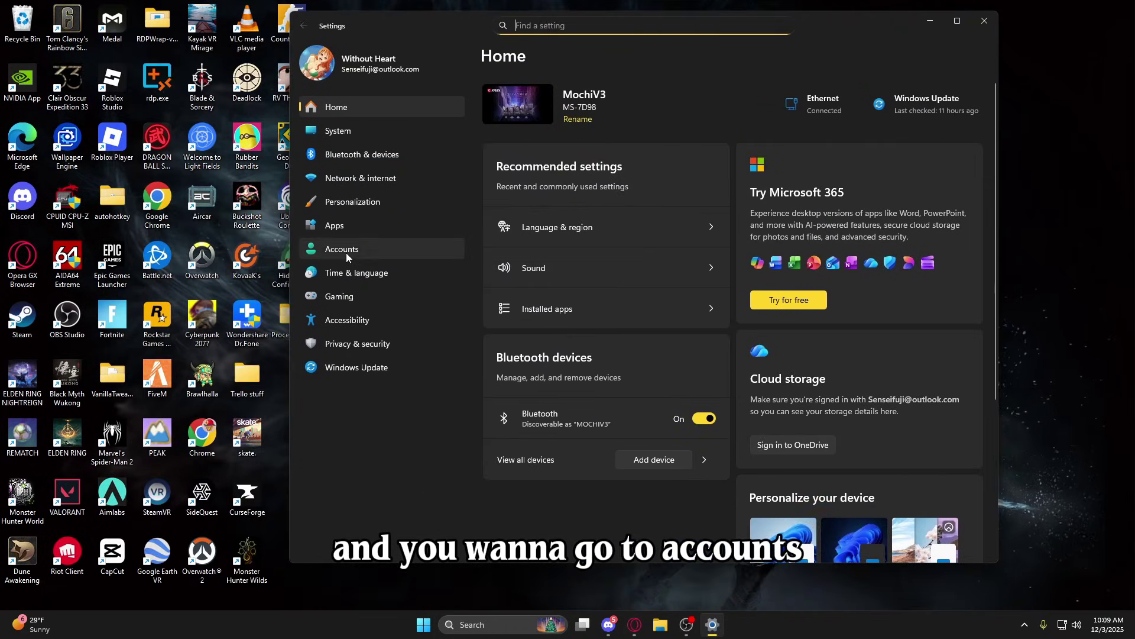
{"action": "left_click", "coordinate": [346, 253]}
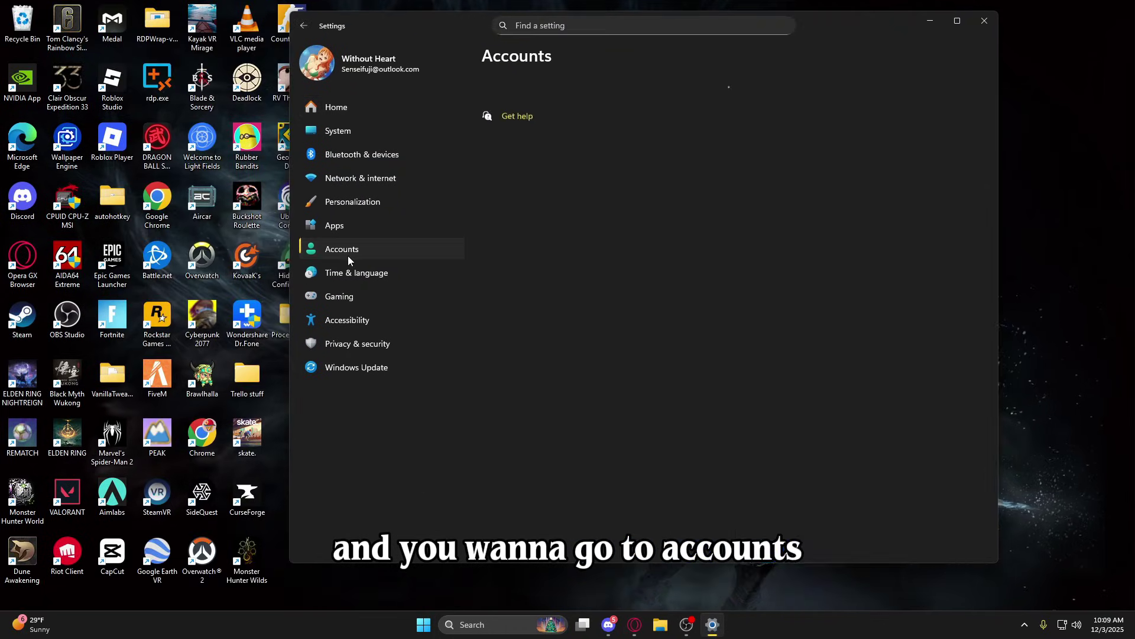
{"action": "scroll", "coordinate": [601, 297], "scroll_direction": "down", "scroll_amount": 6}
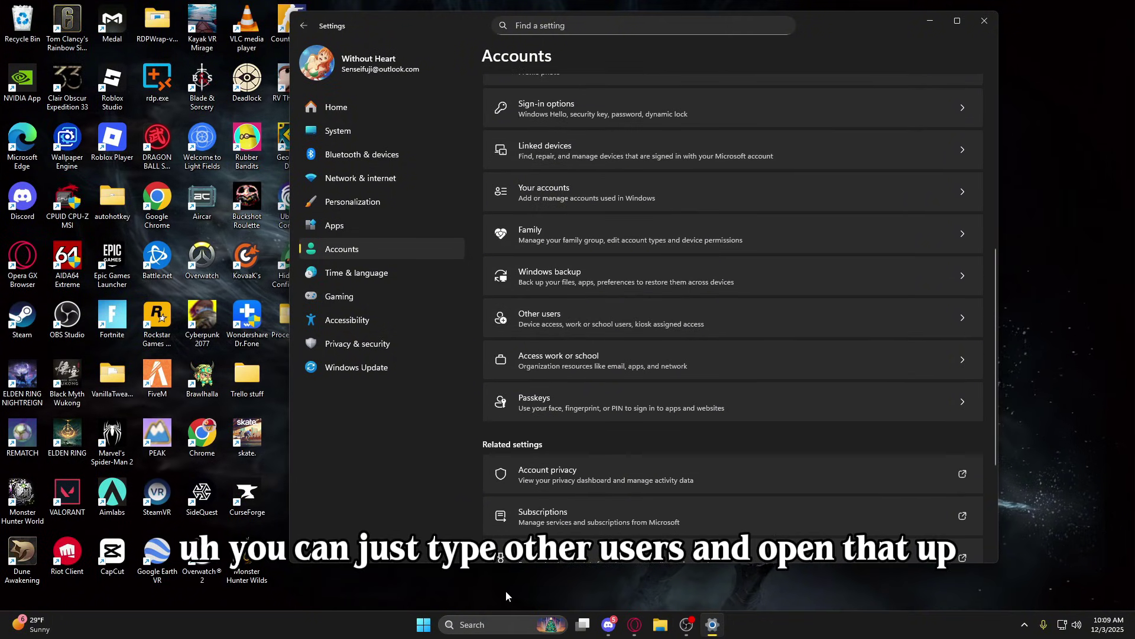
{"action": "left_click", "coordinate": [491, 625]}
{"action": "type", "text": "ohtani"}
{"action": "key", "text": "BackSpace"}
{"action": "key", "text": "BackSpace"}
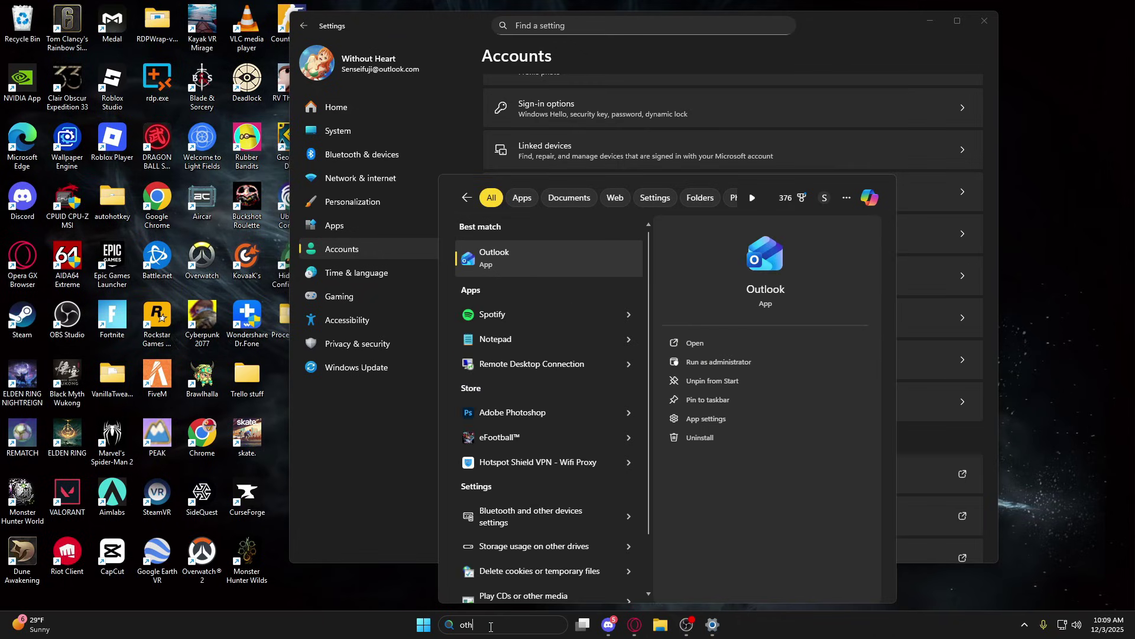
{"action": "type", "text": "ther users"}
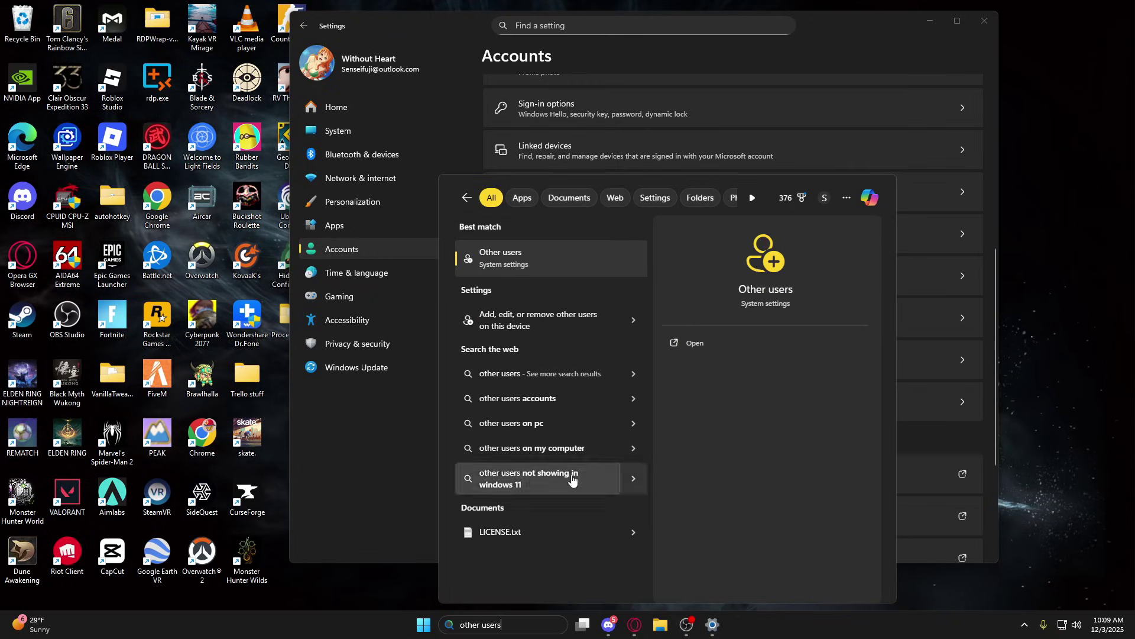
{"action": "left_click", "coordinate": [435, 423]}
{"action": "scroll", "coordinate": [595, 276], "scroll_direction": "up", "scroll_amount": 2}
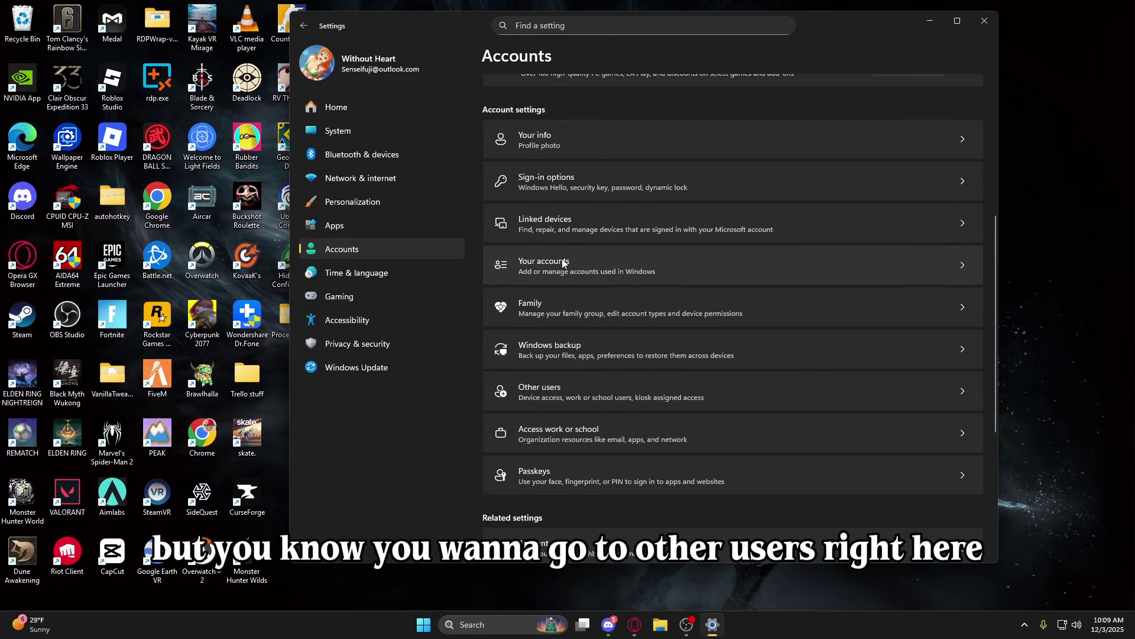
{"action": "left_click", "coordinate": [584, 387]}
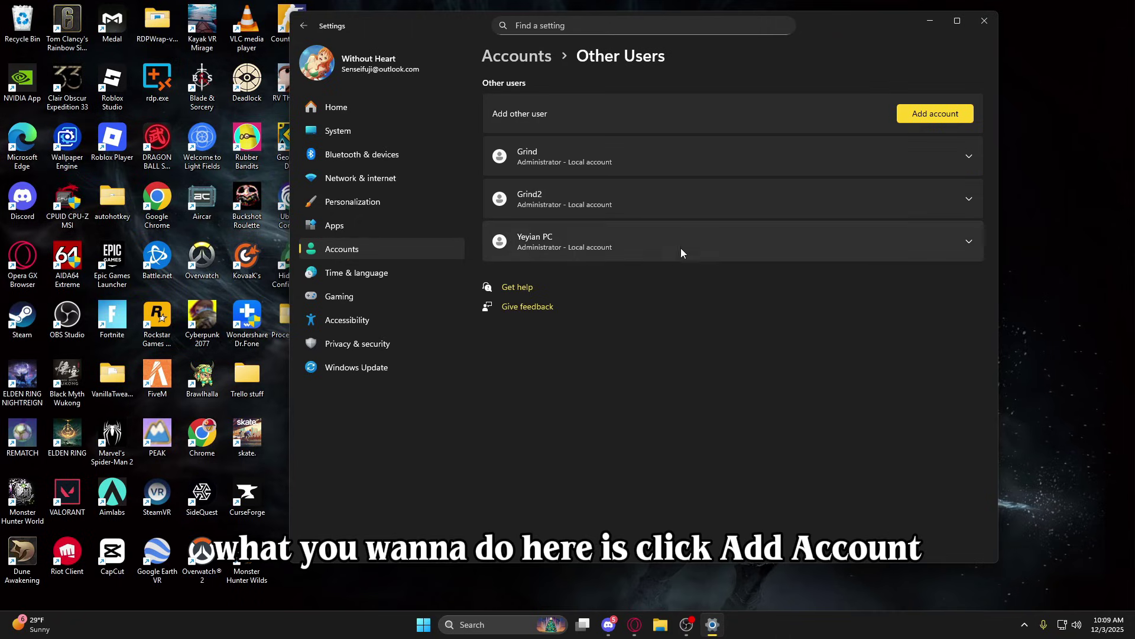
Add a user without Microsoft sign-in information, with user name 'macro'.
{"action": "left_click", "coordinate": [941, 120]}
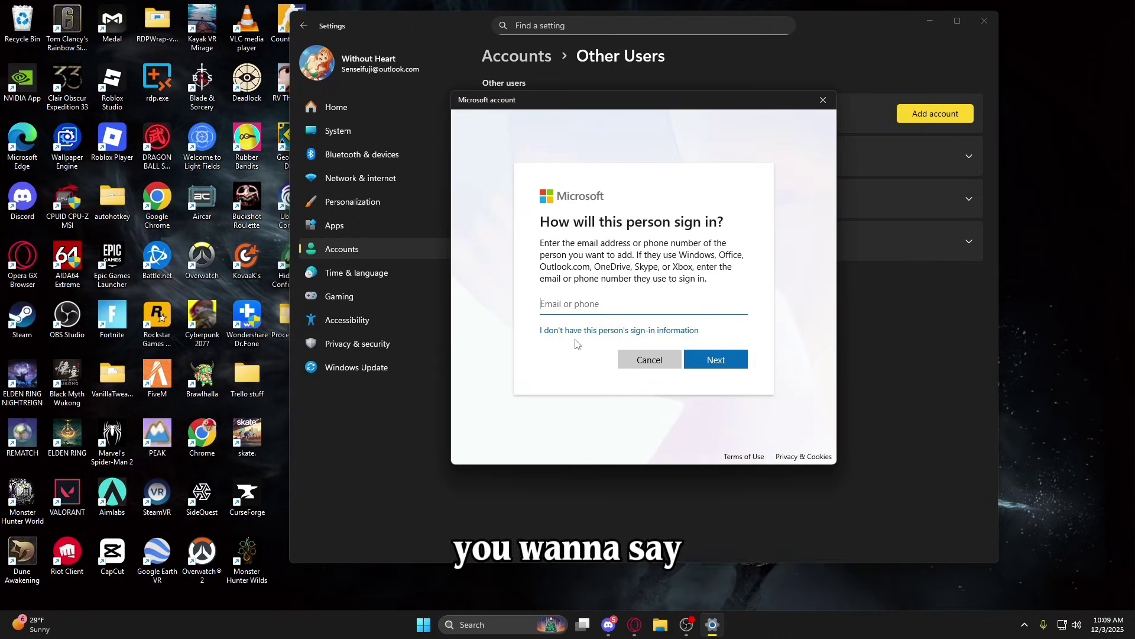
{"action": "left_click", "coordinate": [569, 331]}
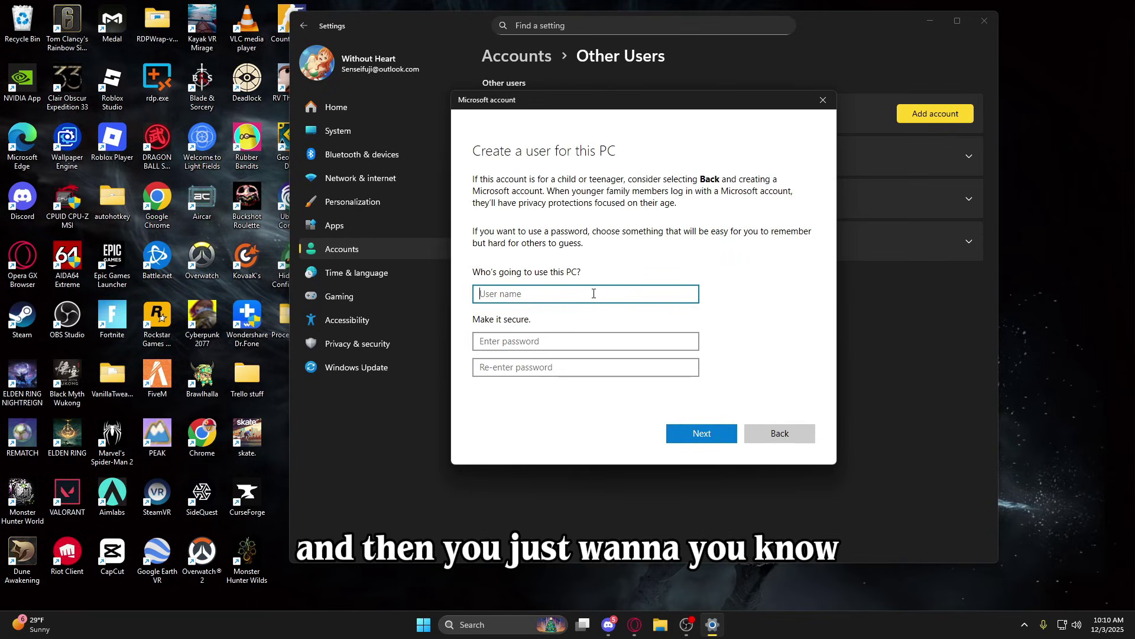
{"action": "type", "text": "macro"}
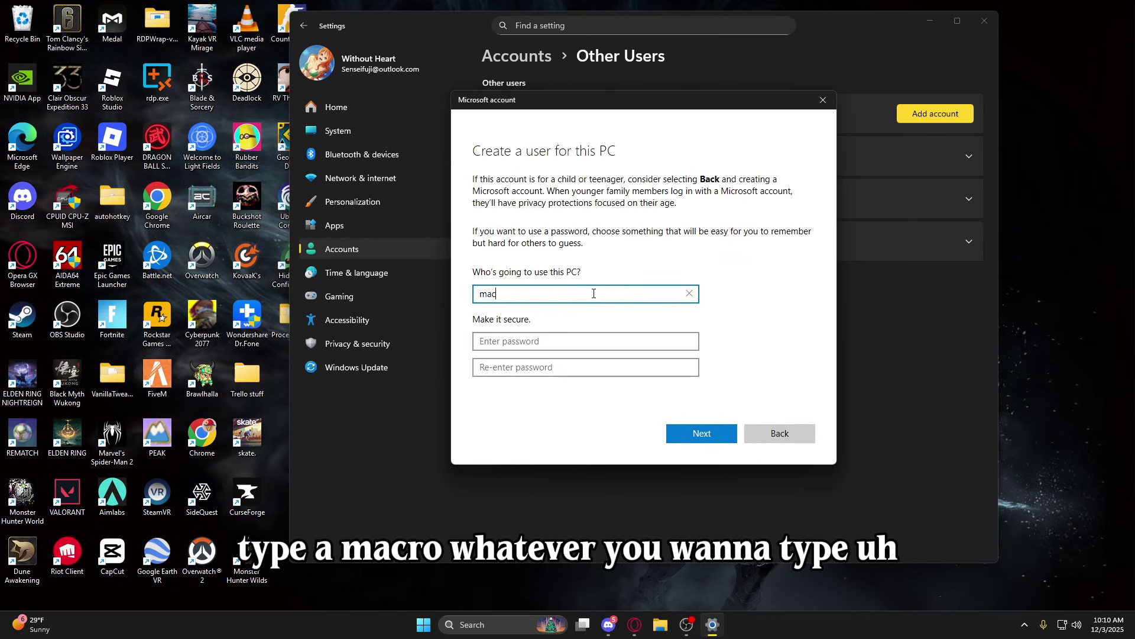
{"action": "left_click", "coordinate": [574, 343]}
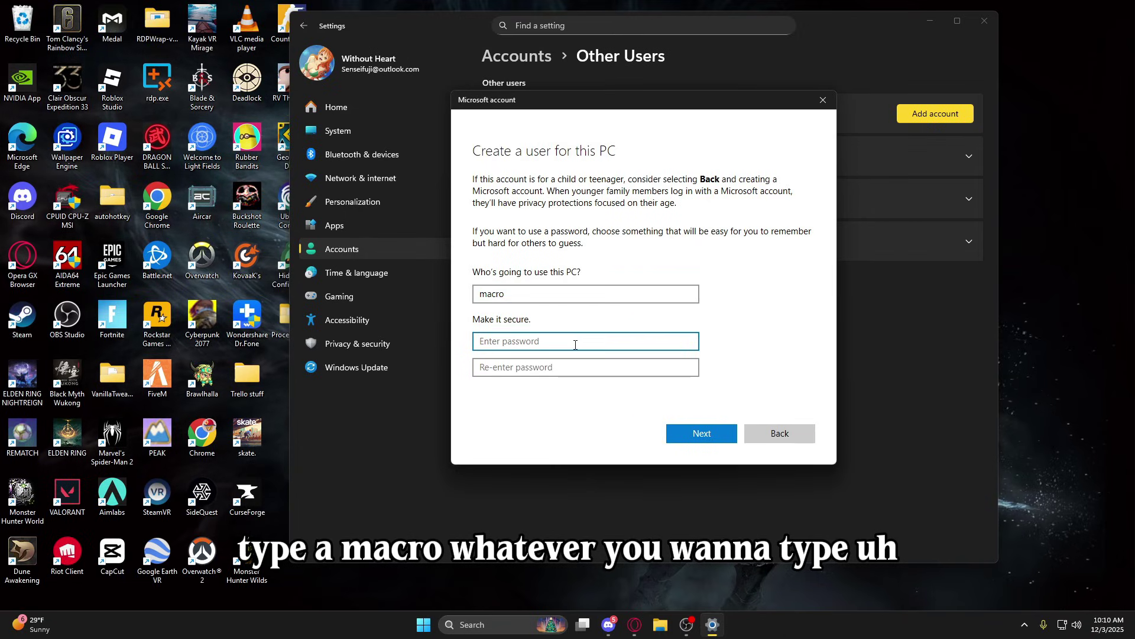
{"action": "left_click", "coordinate": [539, 299]}
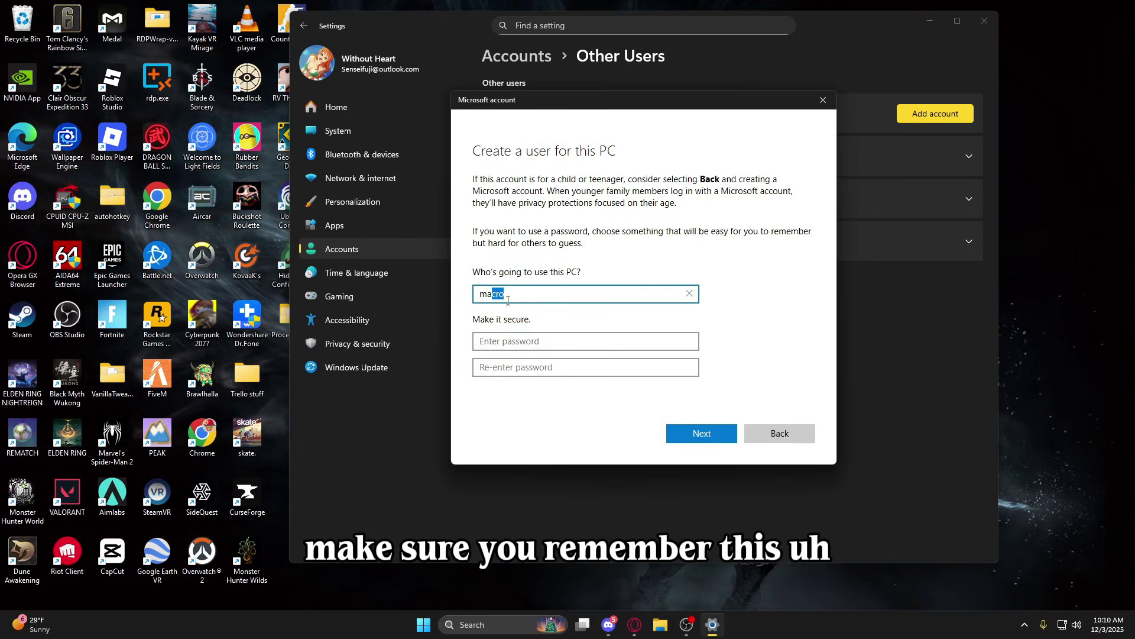
{"action": "left_click", "coordinate": [566, 340]}
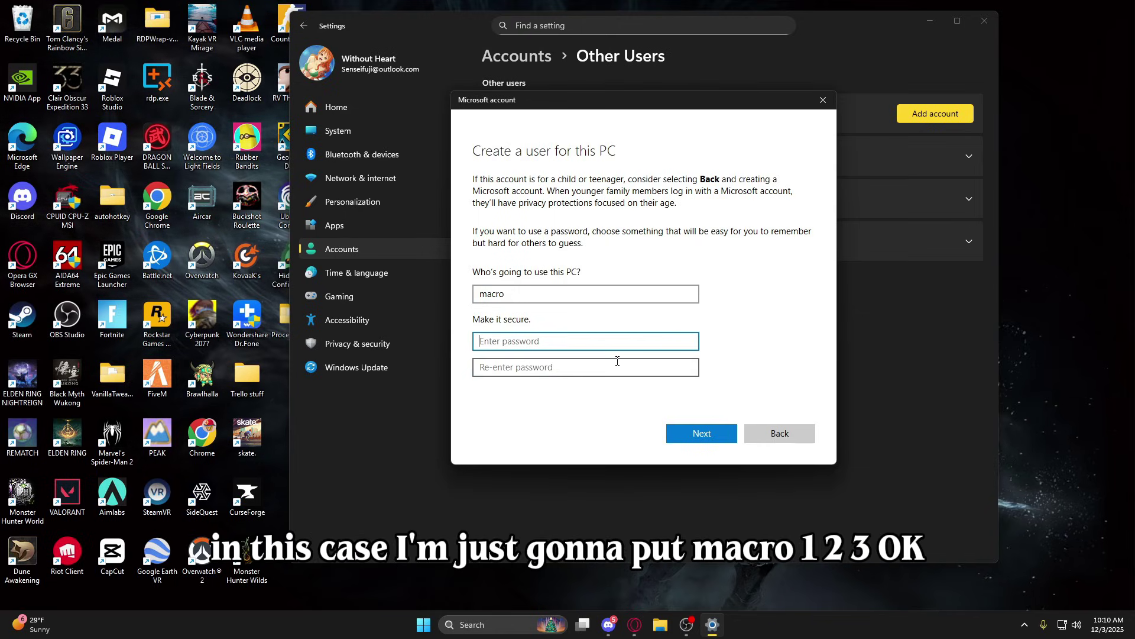
Enter and confirm the account password, set the security questions, and create the account.
{"action": "type", "text": "123"}
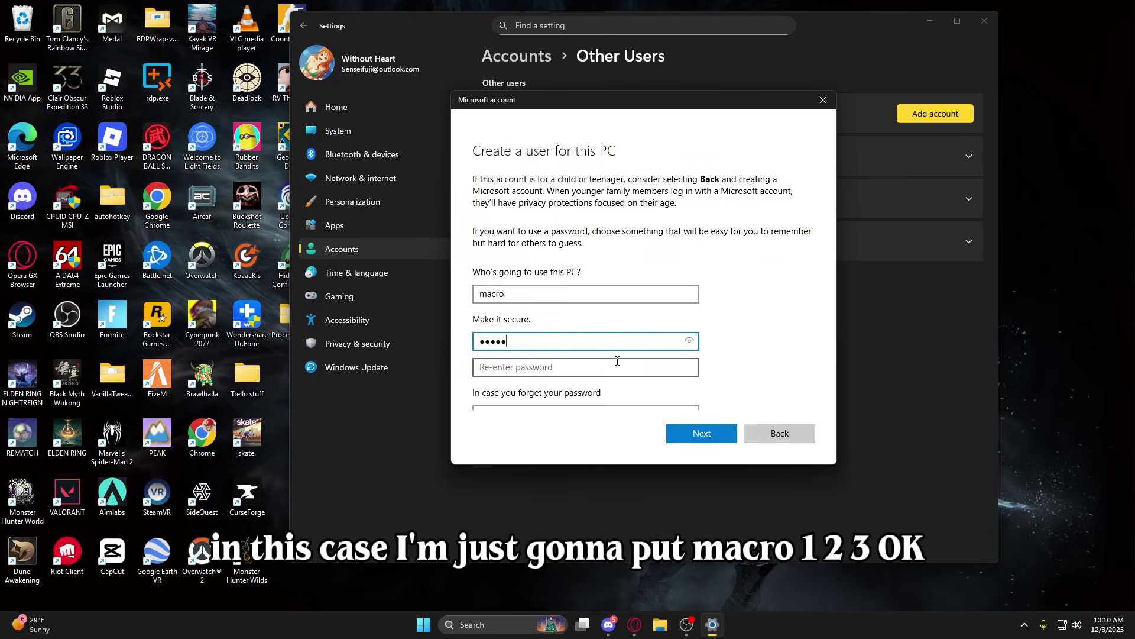
{"action": "left_click", "coordinate": [689, 340]}
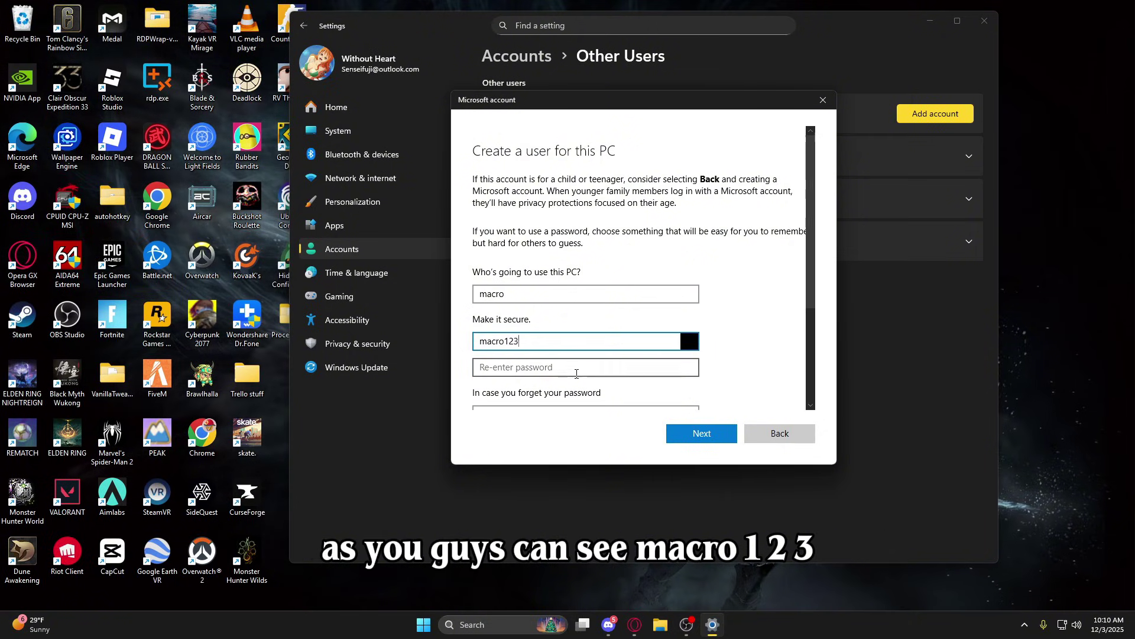
{"action": "left_click", "coordinate": [577, 373]}
{"action": "type", "text": "macro123"}
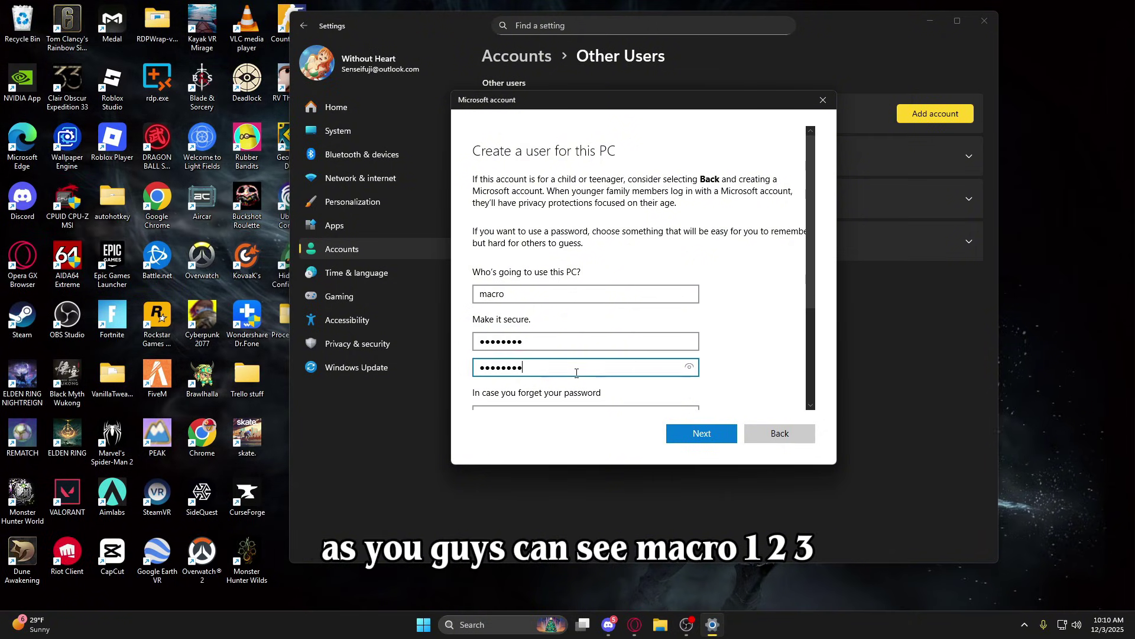
{"action": "left_click", "coordinate": [689, 367]}
{"action": "scroll", "coordinate": [608, 280], "scroll_direction": "down", "scroll_amount": 3}
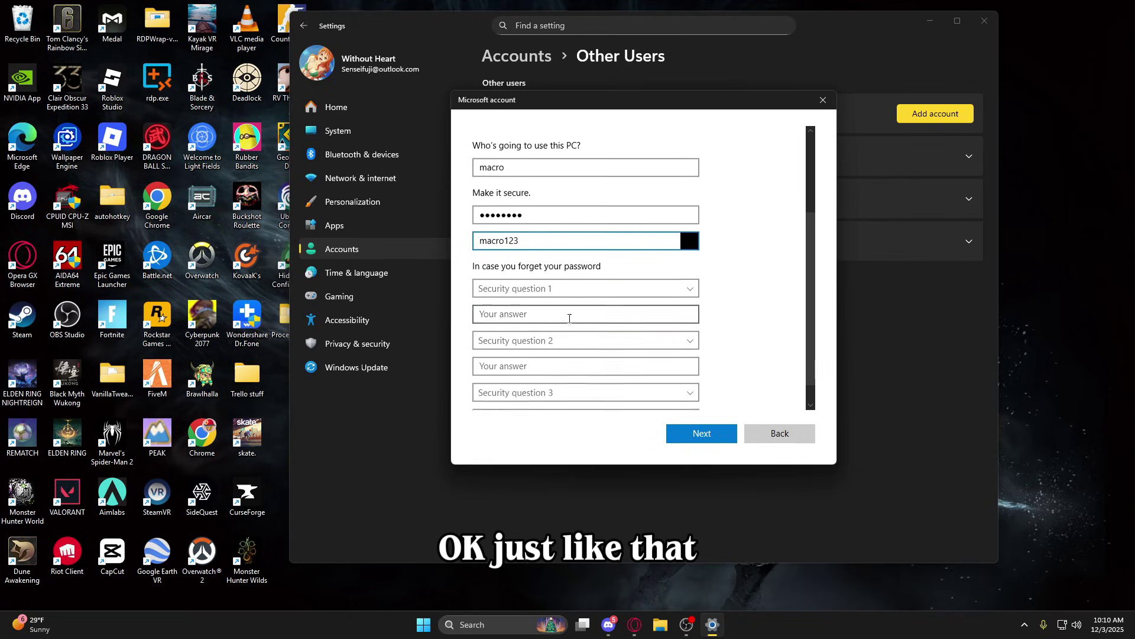
{"action": "left_click", "coordinate": [647, 268]}
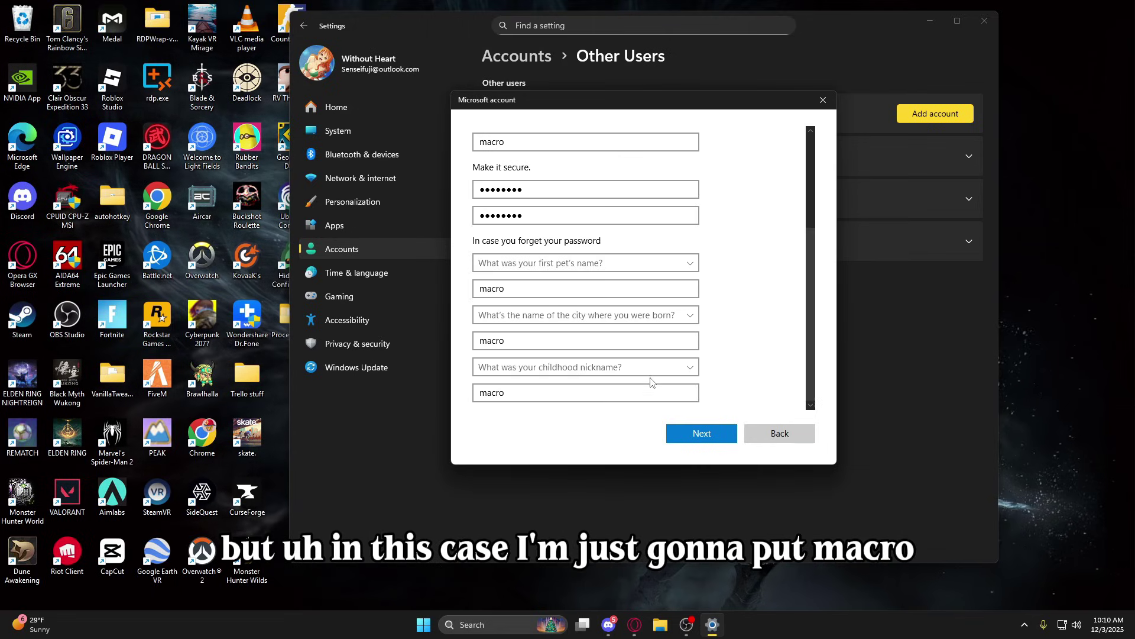
{"action": "scroll", "coordinate": [684, 379], "scroll_direction": "up", "scroll_amount": 1}
{"action": "scroll", "coordinate": [686, 393], "scroll_direction": "down", "scroll_amount": 1}
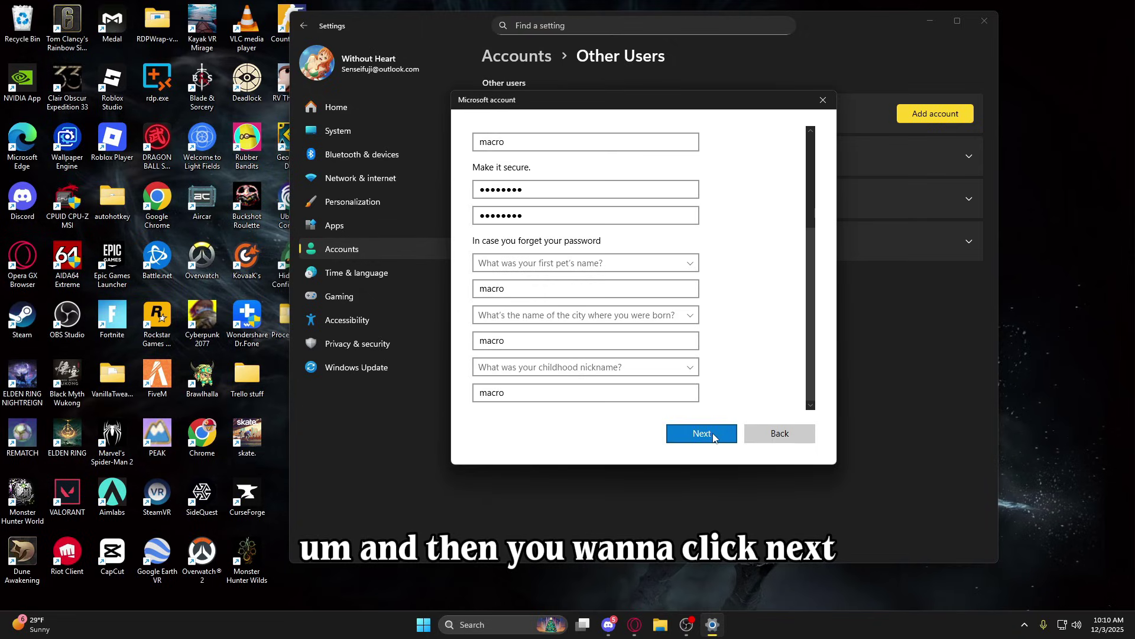
{"action": "left_click", "coordinate": [704, 433]}
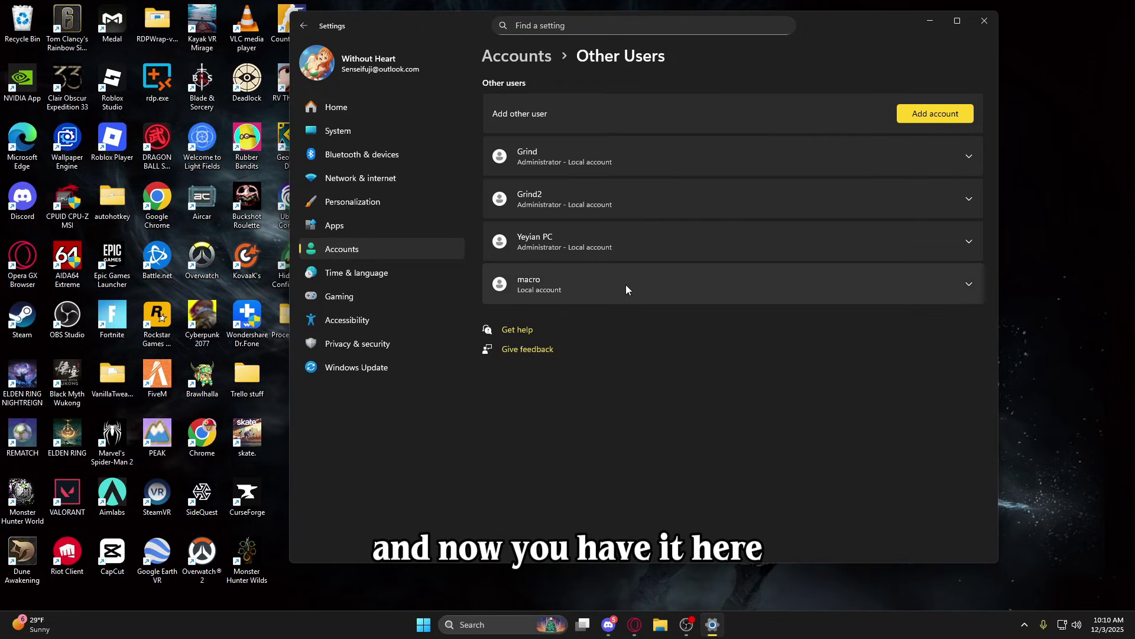
Change the macro account's type to Administrator.
{"action": "left_click", "coordinate": [800, 284]}
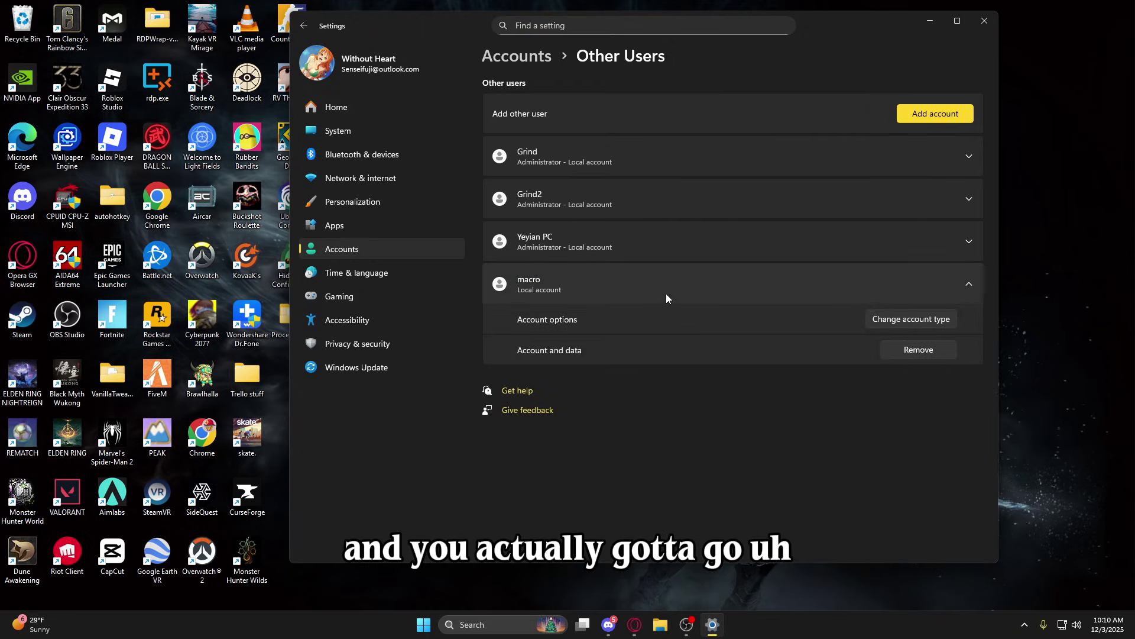
{"action": "left_click", "coordinate": [900, 318]}
{"action": "left_click", "coordinate": [598, 308]}
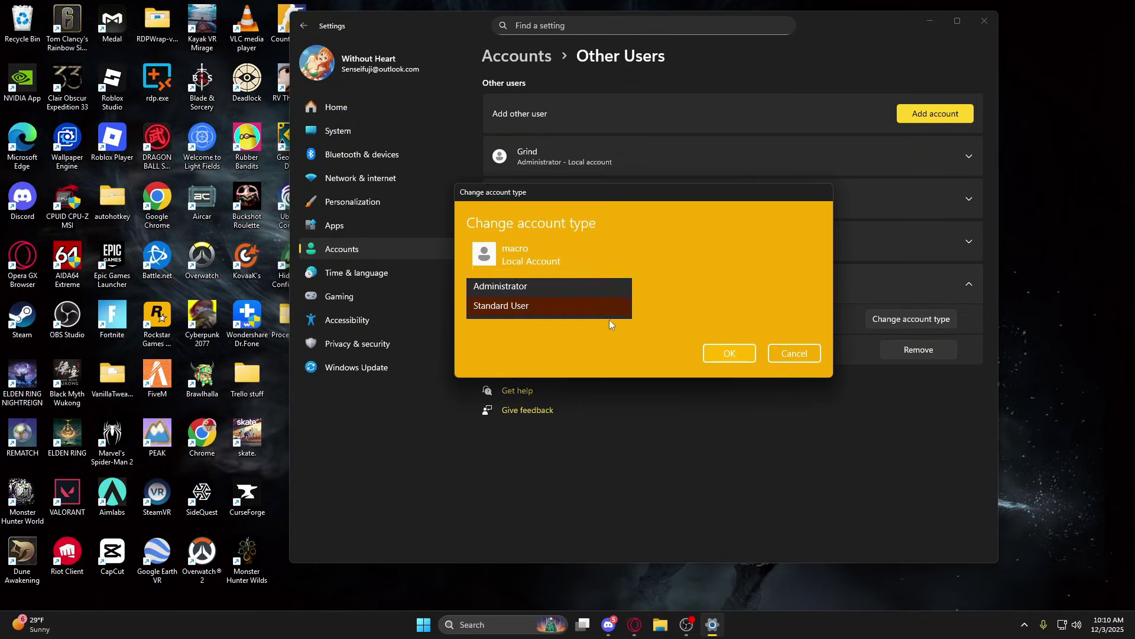
{"action": "left_click", "coordinate": [557, 288]}
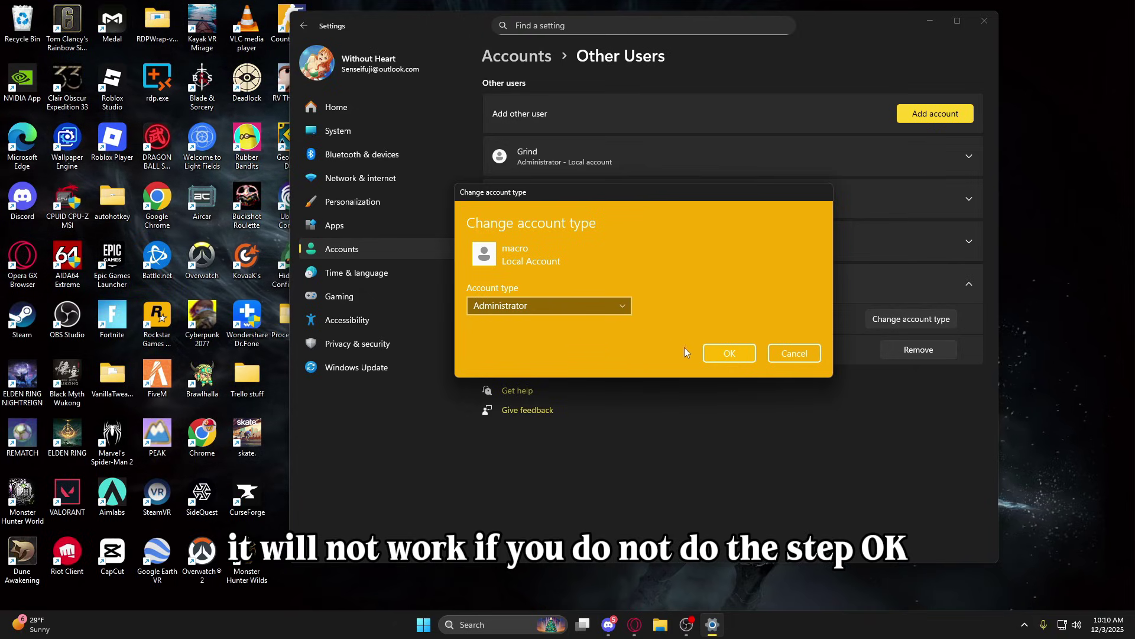
{"action": "left_click", "coordinate": [729, 353]}
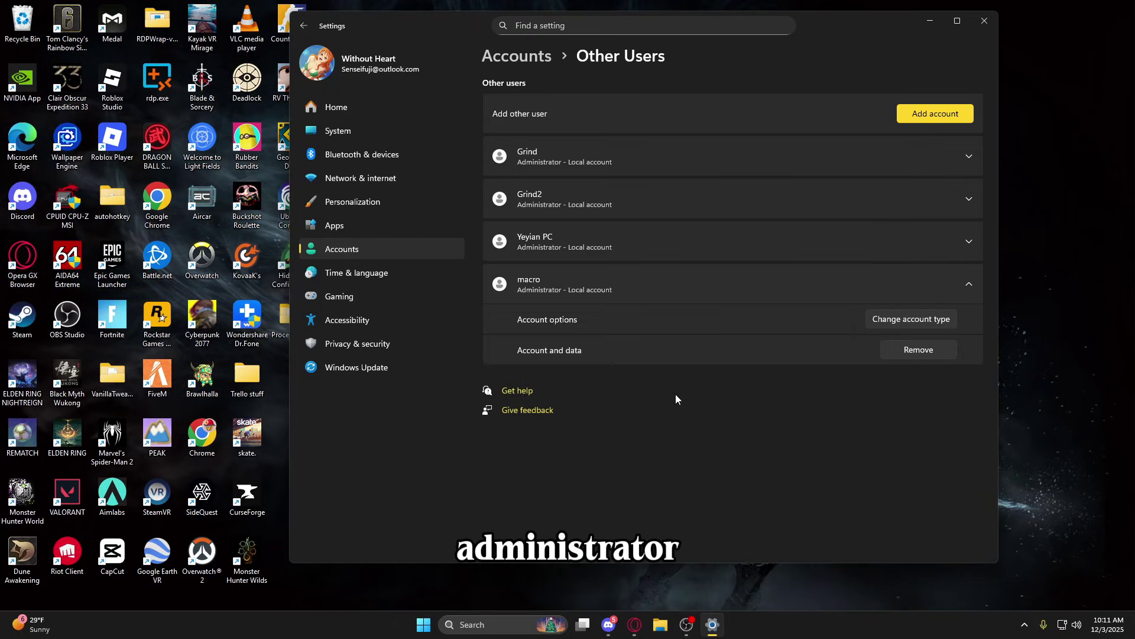
Collapse the macro account's options and minimize the Settings window.
{"action": "left_click", "coordinate": [570, 283]}
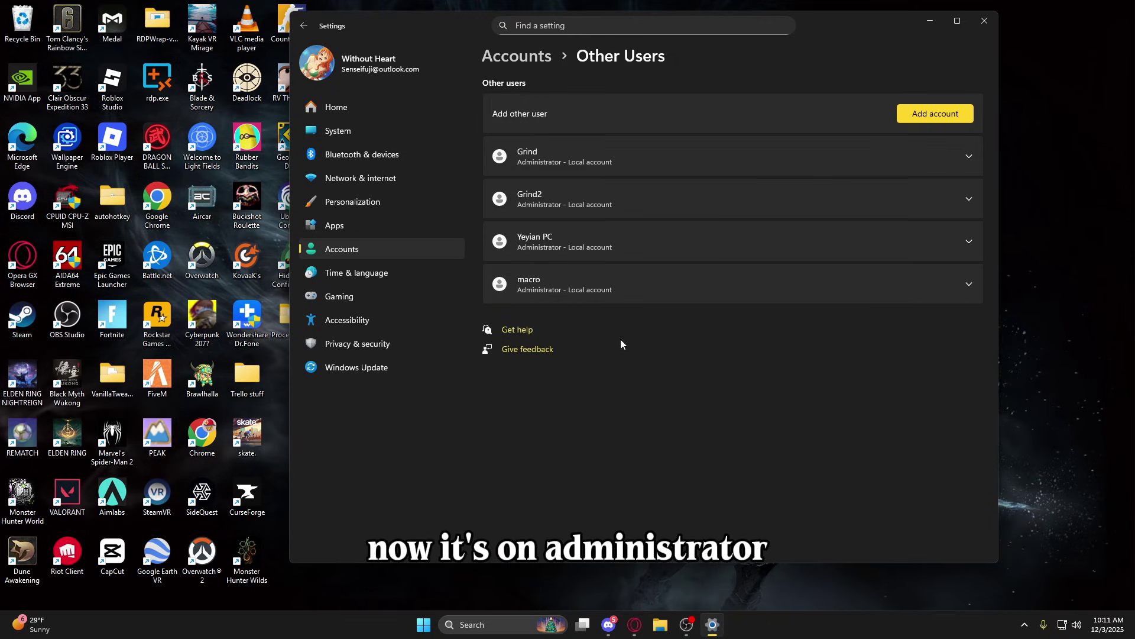
{"action": "left_click", "coordinate": [601, 299]}
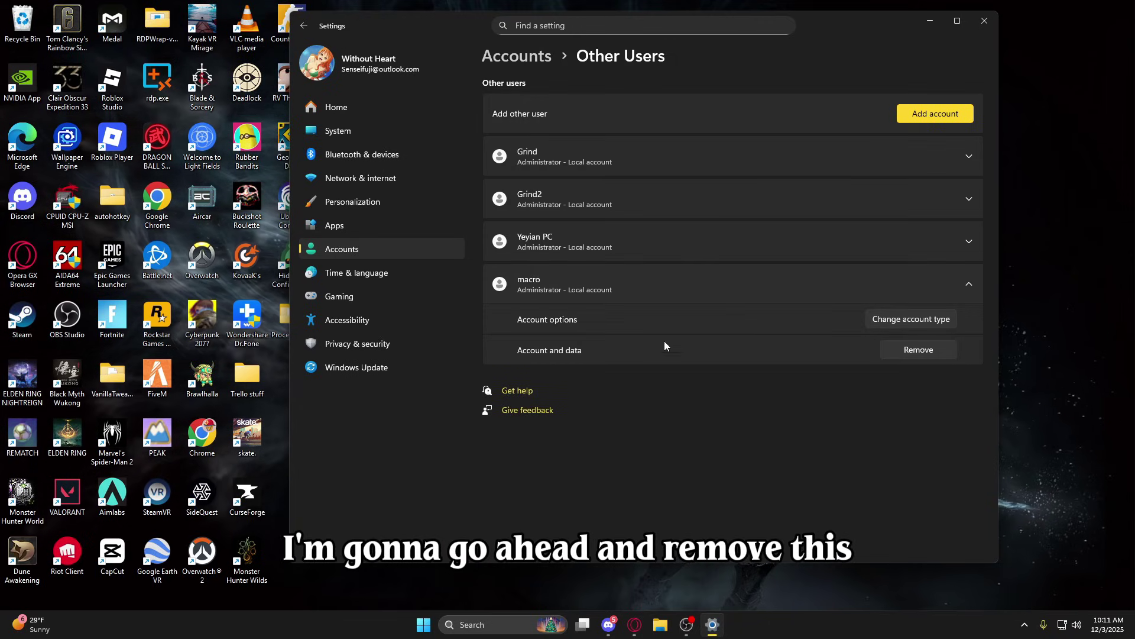
{"action": "left_click", "coordinate": [659, 282]}
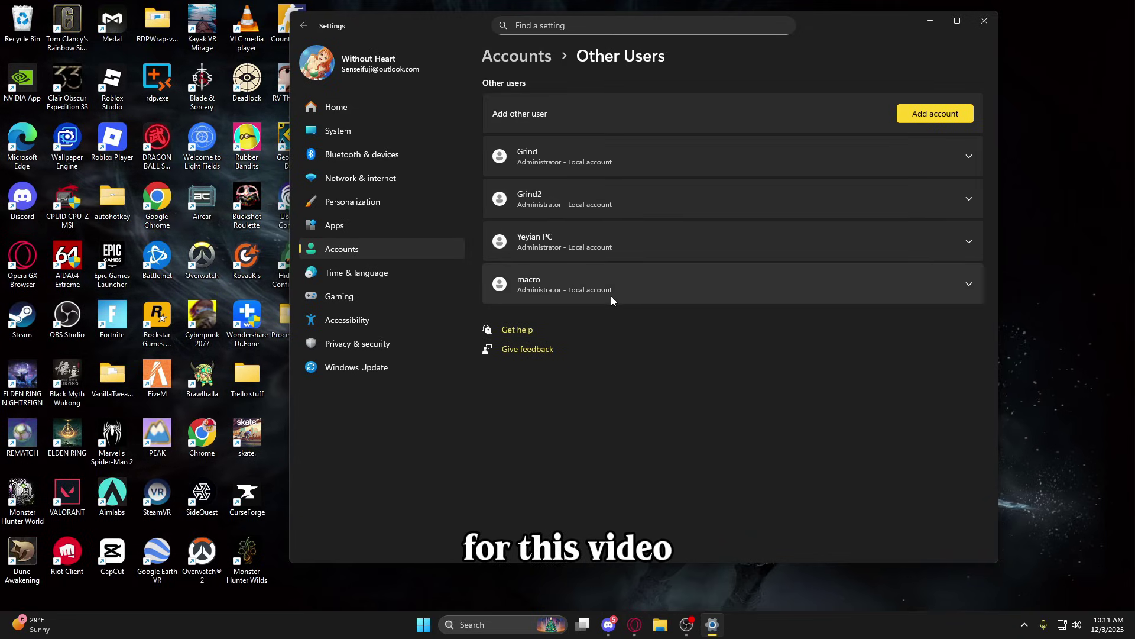
{"action": "left_click", "coordinate": [929, 21]}
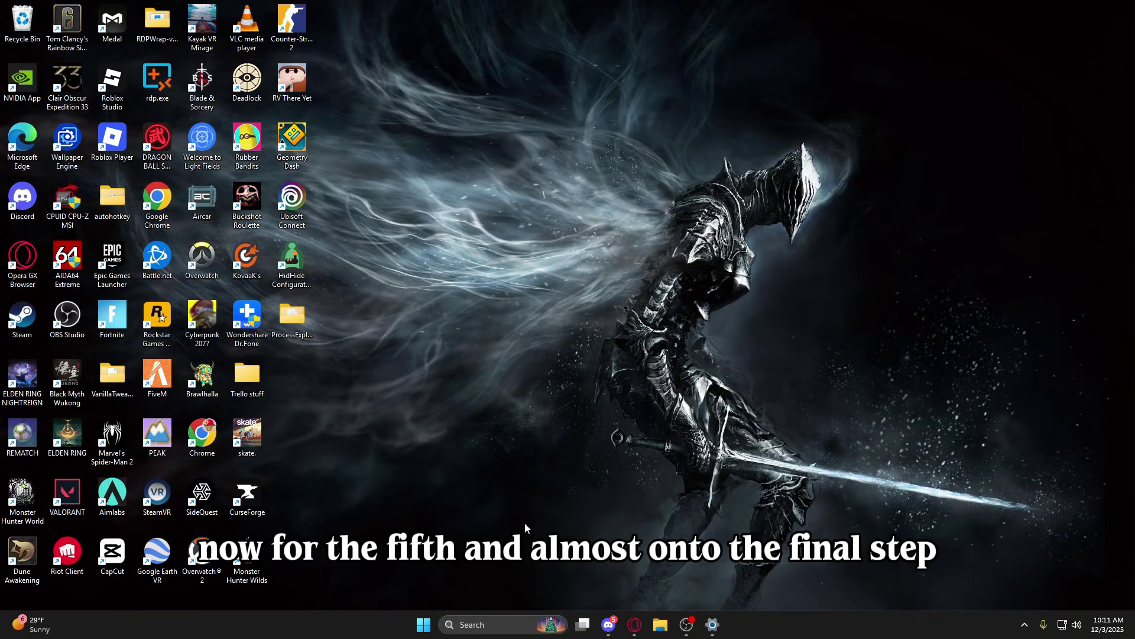
Open the Services console from Windows search and find Remote Desktop Services in the list.
{"action": "left_click", "coordinate": [486, 627]}
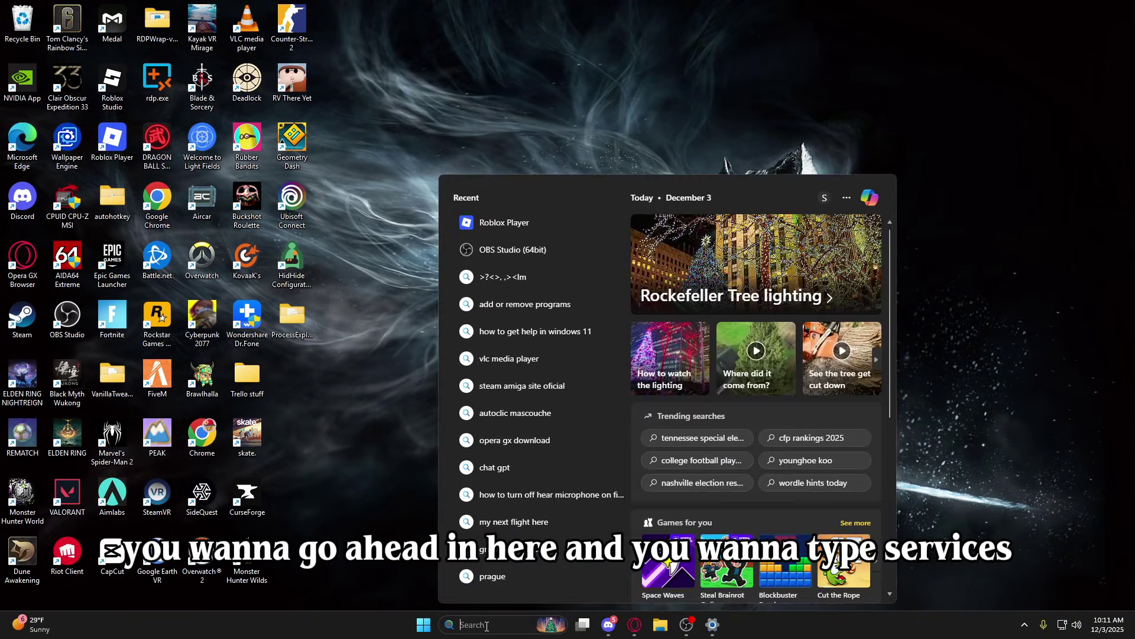
{"action": "type", "text": "services"}
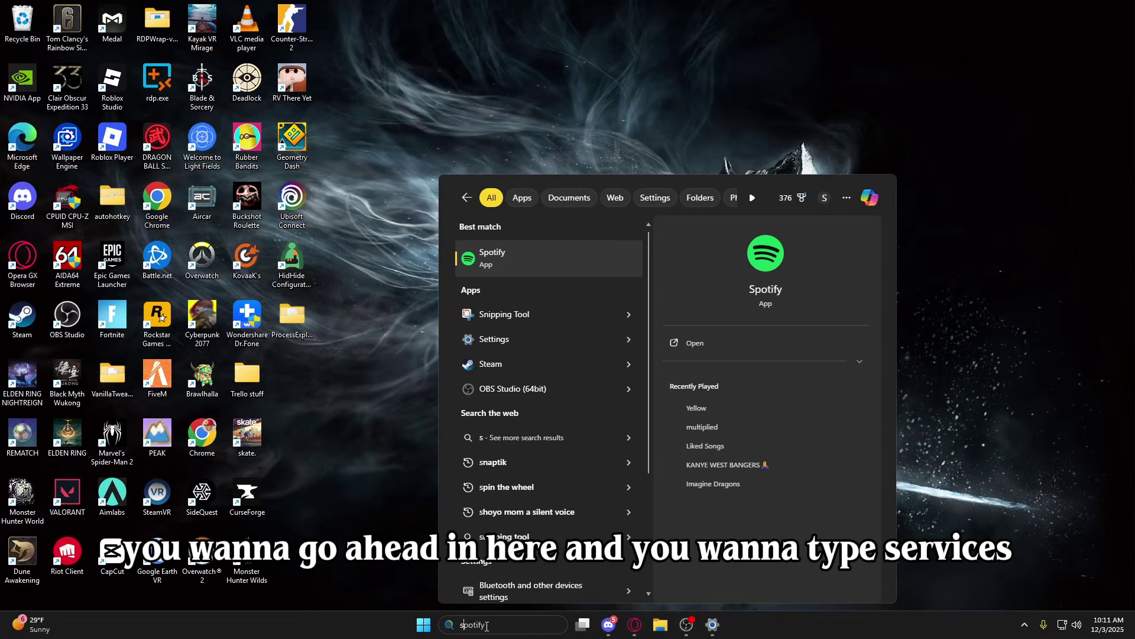
{"action": "left_click", "coordinate": [779, 275]}
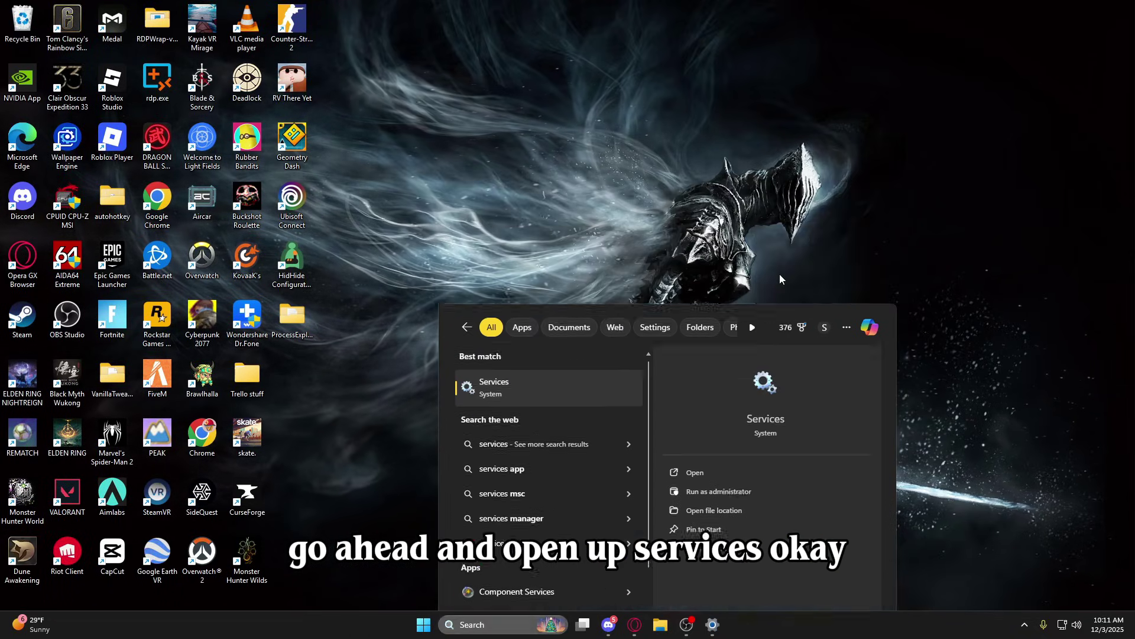
{"action": "left_click_drag", "start_coordinate": [403, 45], "coordinate": [705, 47]}
{"action": "scroll", "coordinate": [686, 250], "scroll_direction": "down", "scroll_amount": 15}
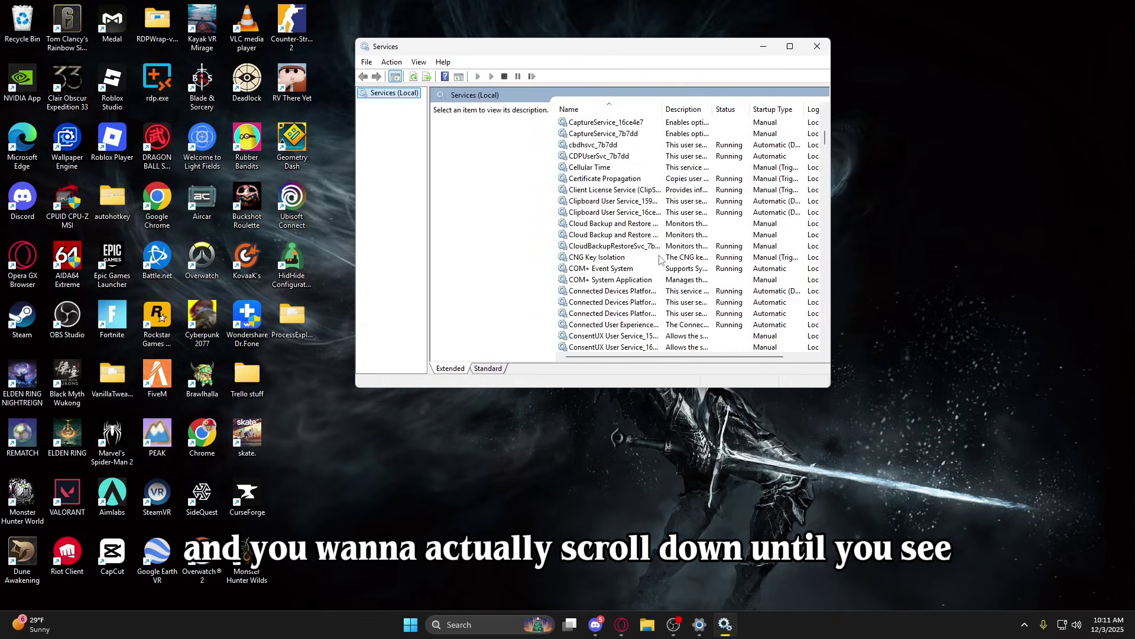
{"action": "scroll", "coordinate": [653, 263], "scroll_direction": "down", "scroll_amount": 20}
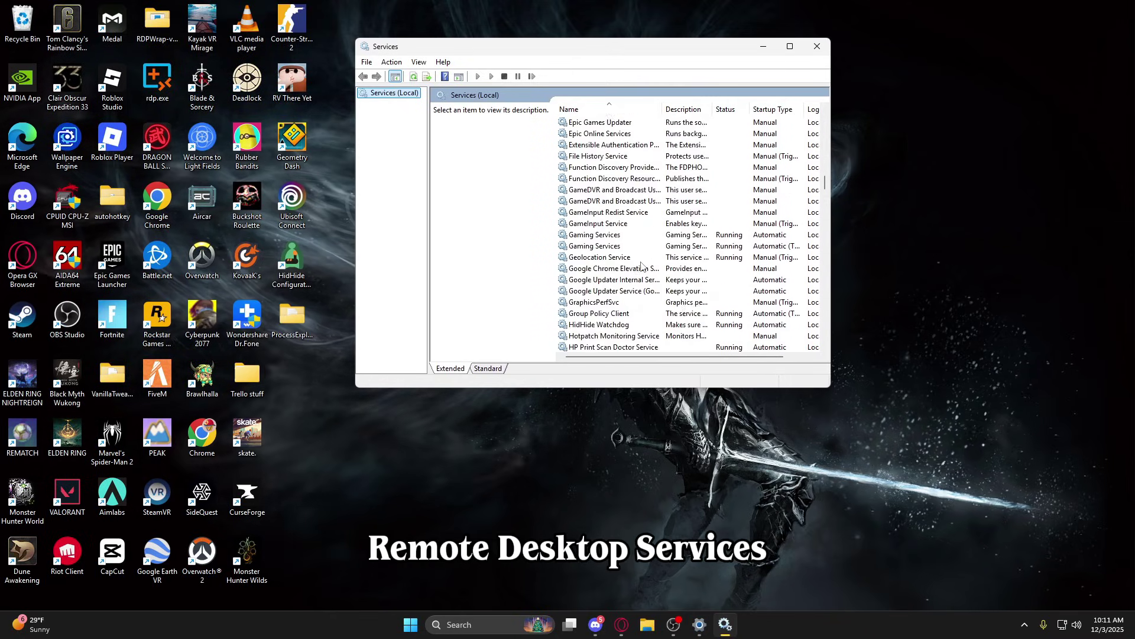
{"action": "left_click", "coordinate": [626, 224]}
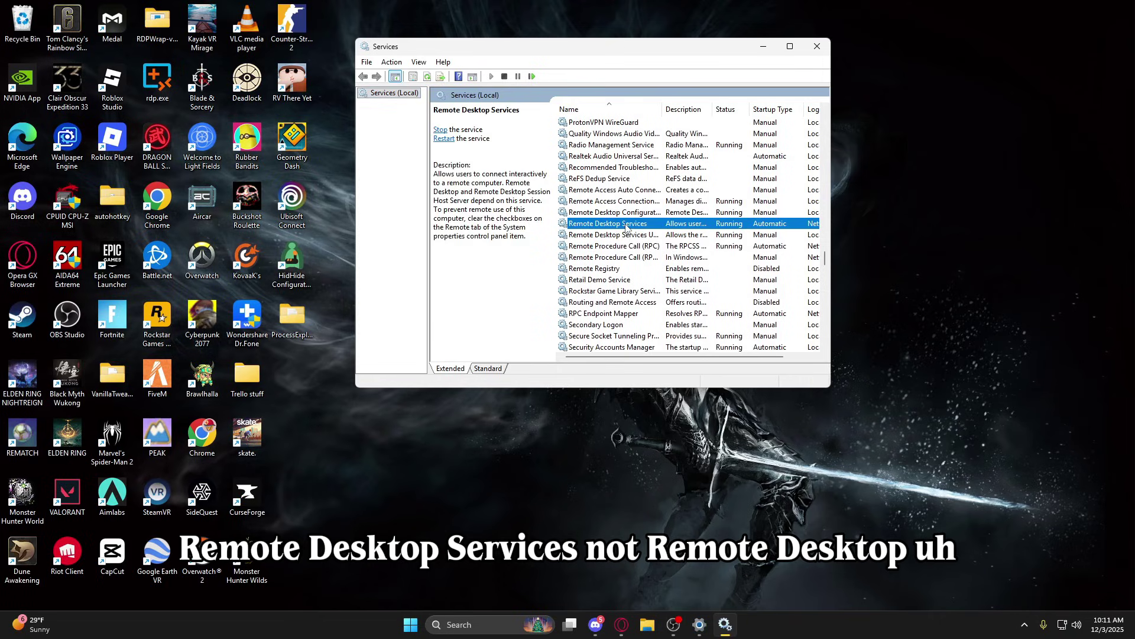
Confirm Remote Desktop Services is running, close Services and return to Opera GX's donkz.nl Downloads page.
{"action": "key", "text": "Down"}
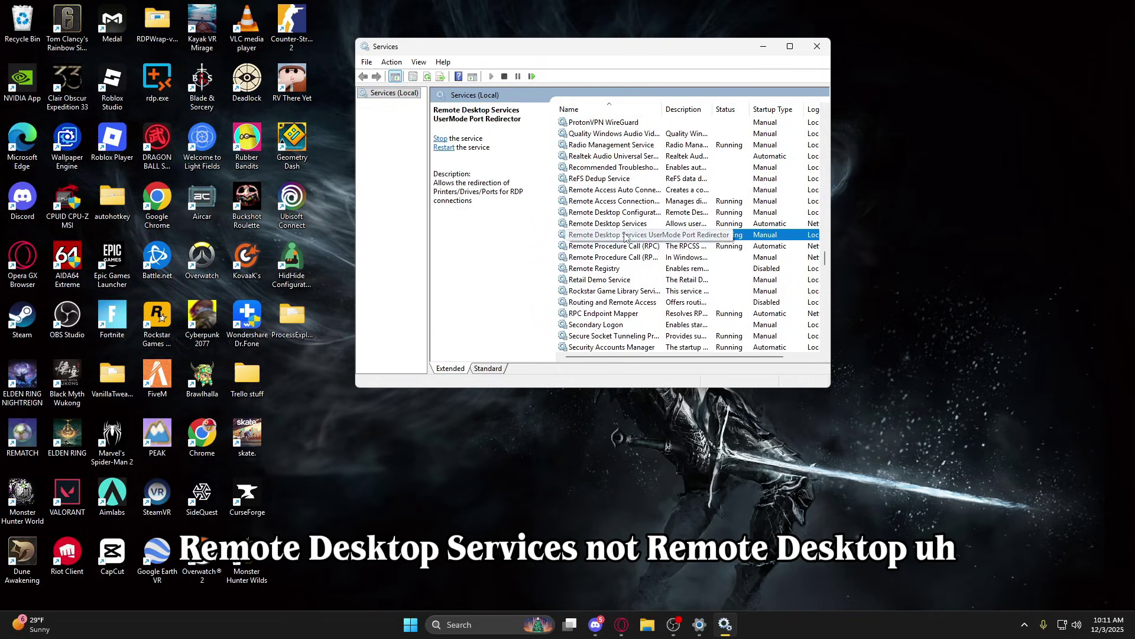
{"action": "key", "text": "Up"}
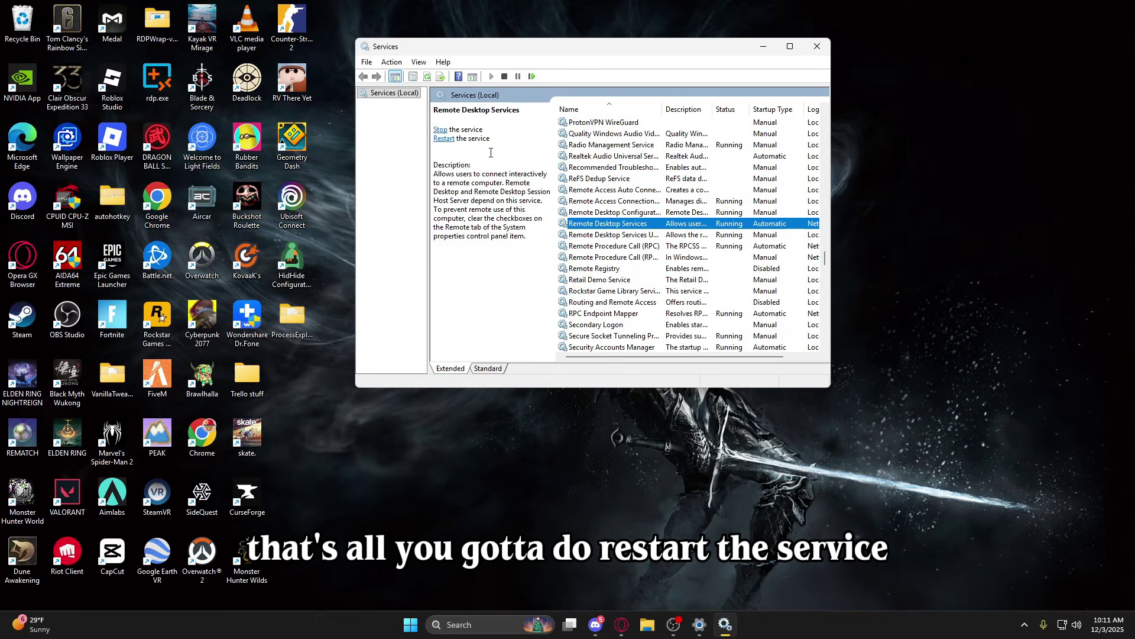
{"action": "left_click", "coordinate": [818, 46]}
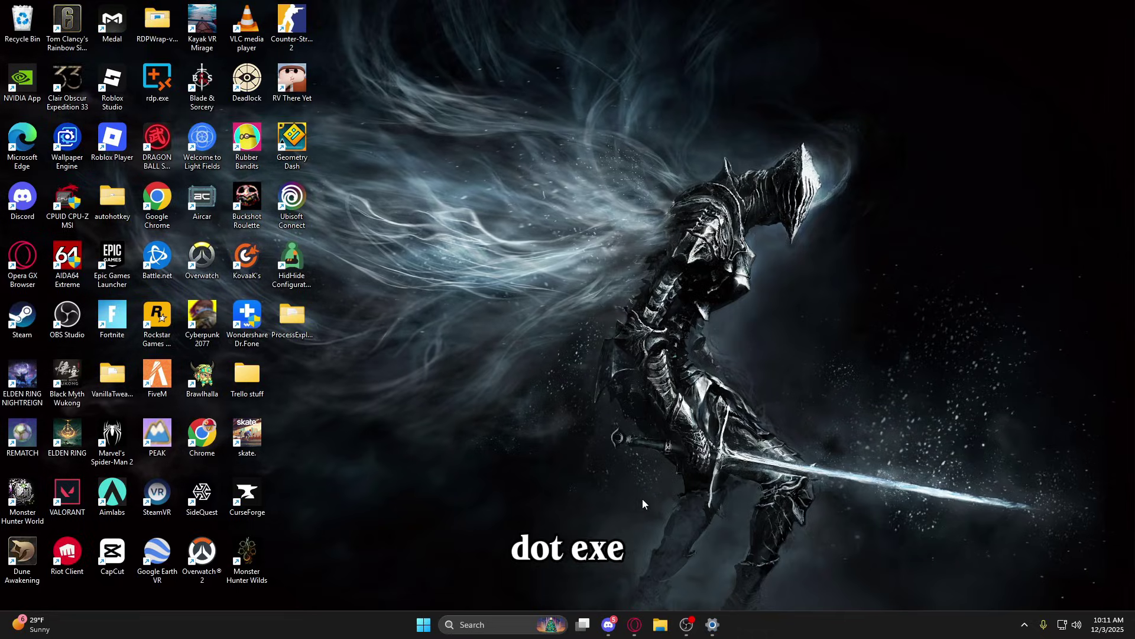
{"action": "left_click", "coordinate": [635, 624]}
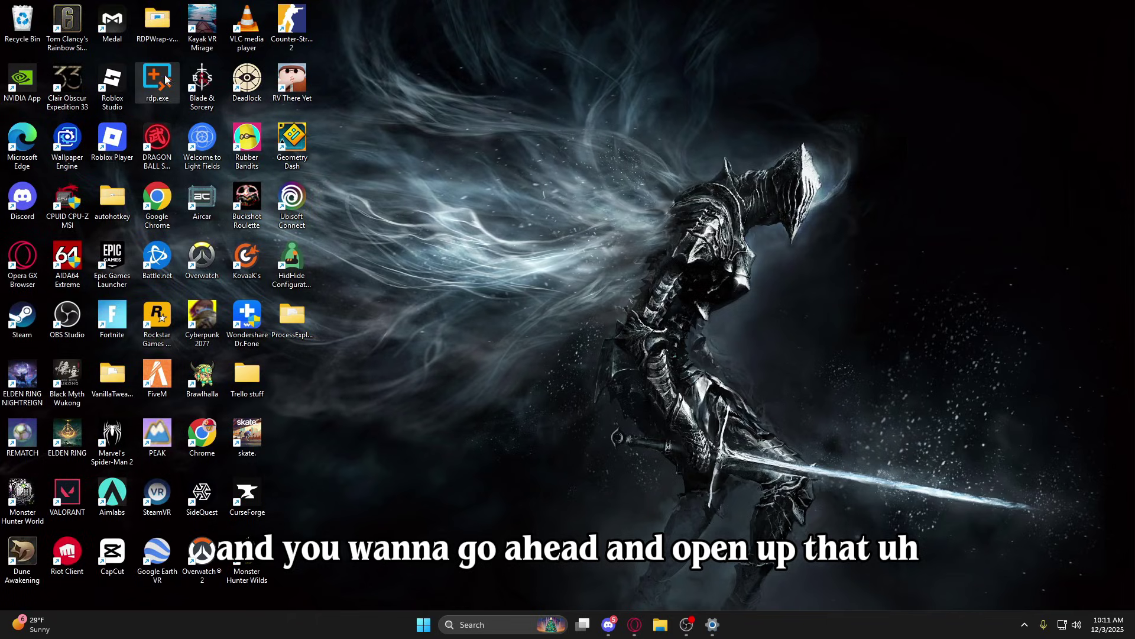
Launch Remote Desktop Plus from rdp.exe and change the computer address from 127.0.0.3 to 127.0.0.2.
{"action": "double_click", "coordinate": [165, 79]}
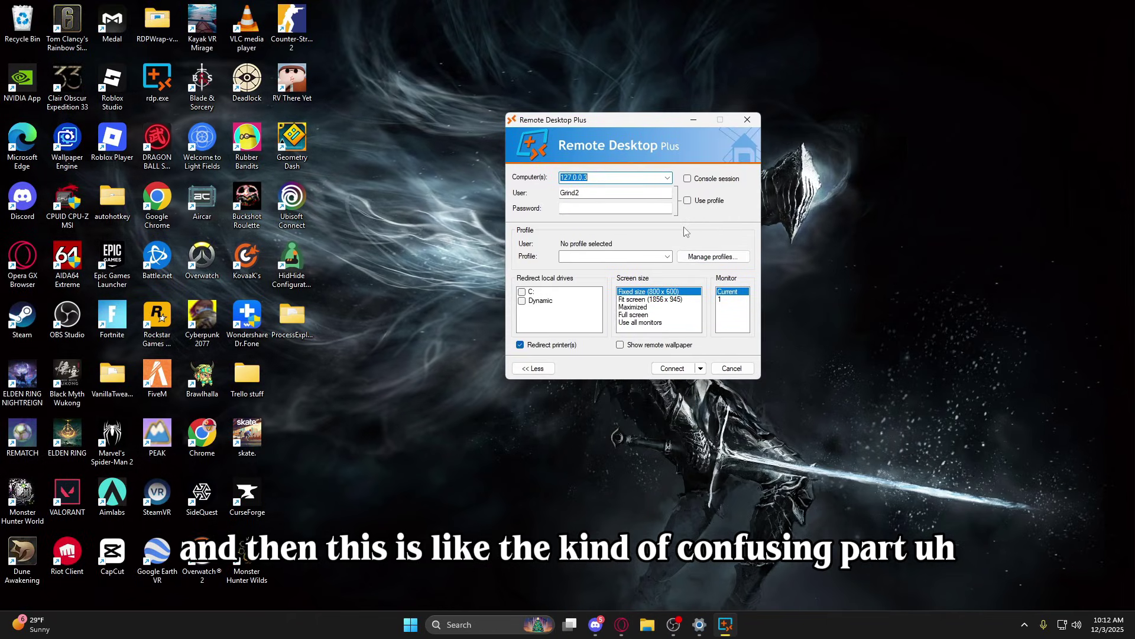
{"action": "left_click", "coordinate": [599, 175]}
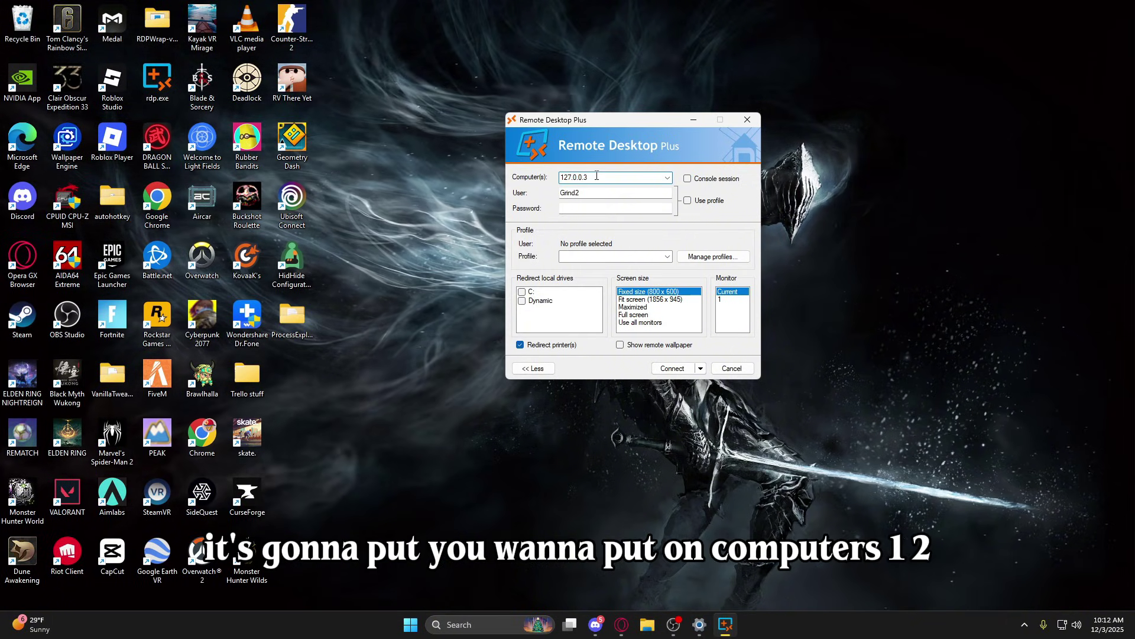
{"action": "key", "text": "ctrl+a"}
{"action": "type", "text": "1"}
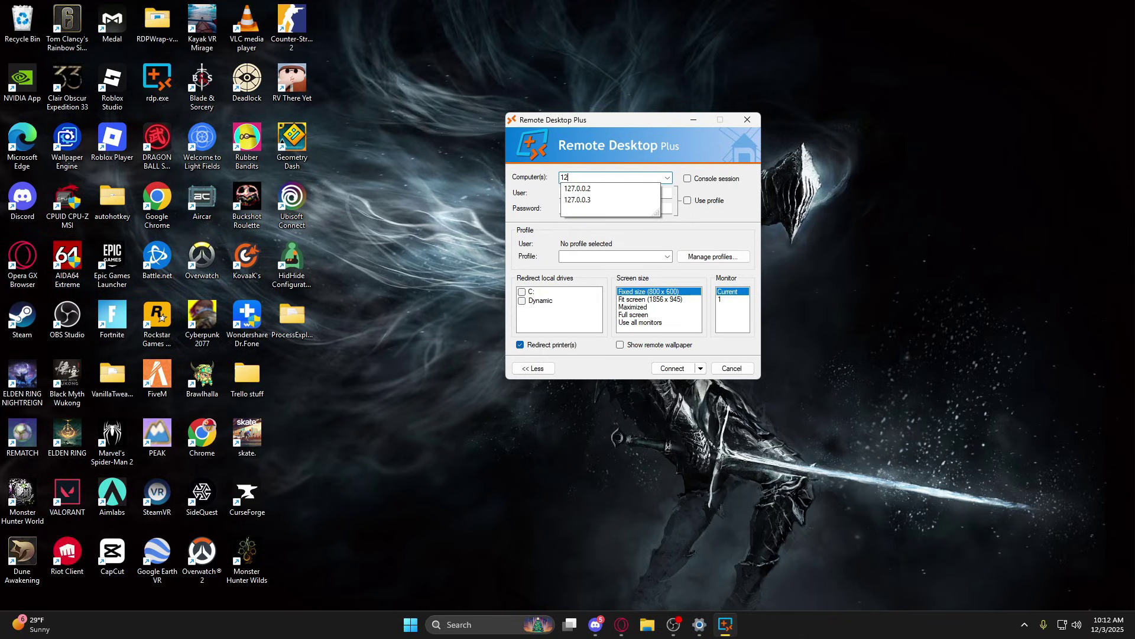
{"action": "type", "text": "27.0."}
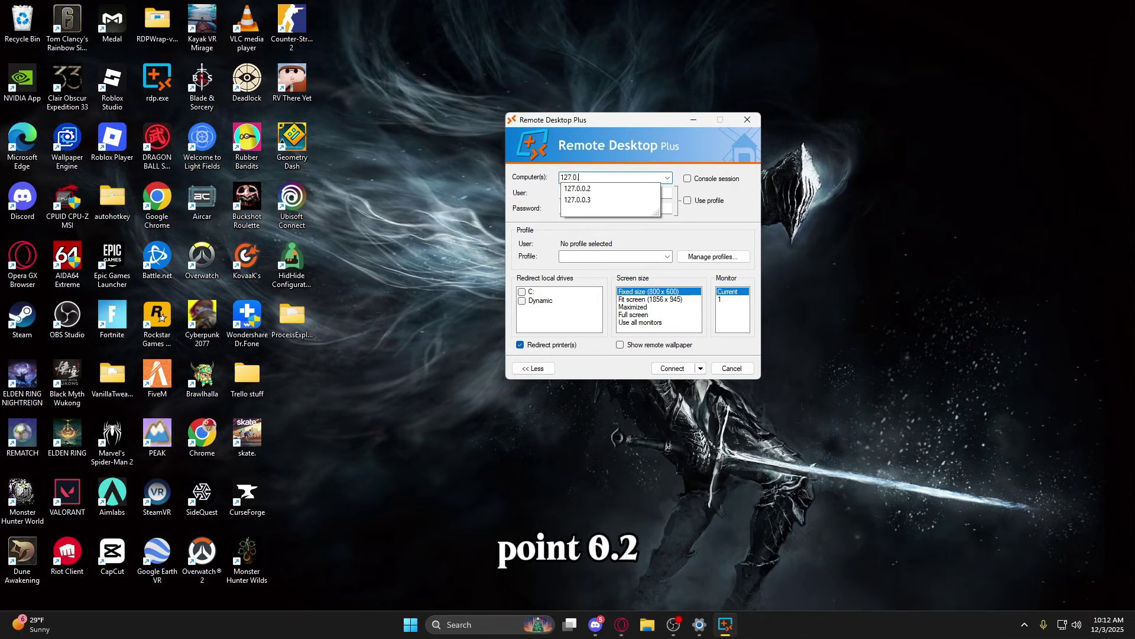
{"action": "type", "text": "0.2"}
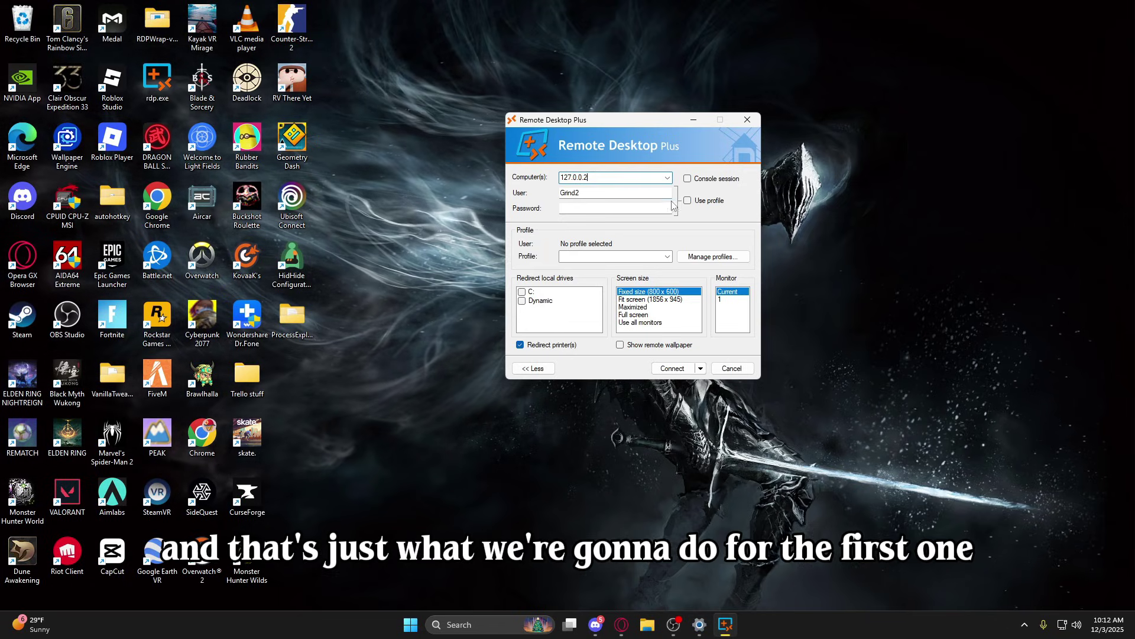
{"action": "left_click", "coordinate": [668, 256]}
{"action": "left_click", "coordinate": [679, 244]}
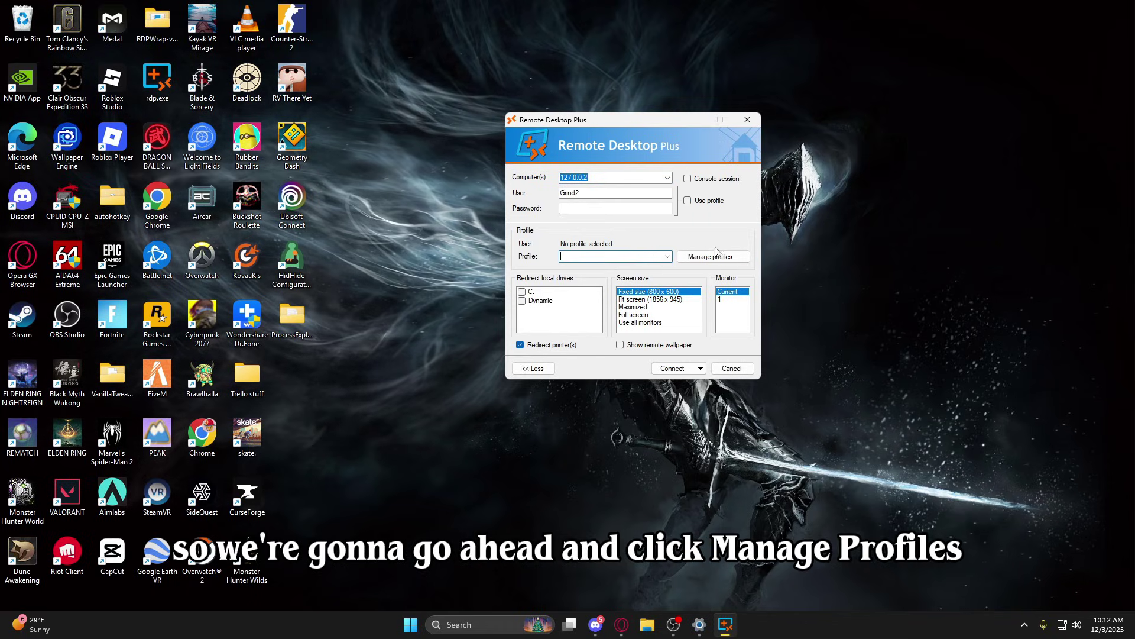
Start a new profile named macro with the user name macro.
{"action": "left_click", "coordinate": [714, 257]}
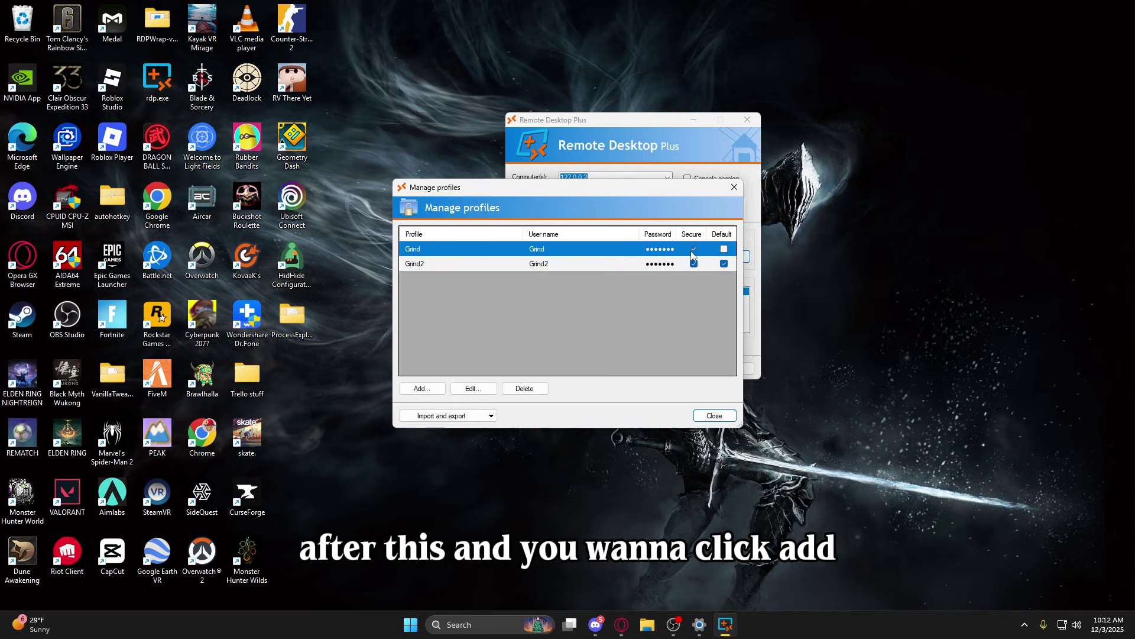
{"action": "left_click", "coordinate": [430, 392]}
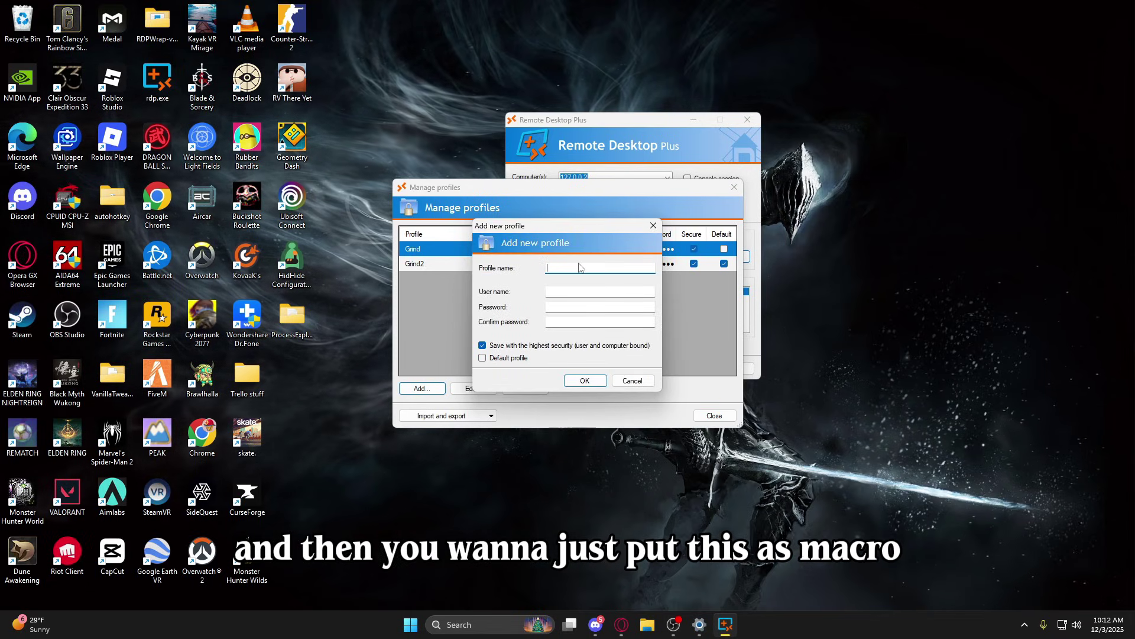
{"action": "type", "text": "macro"}
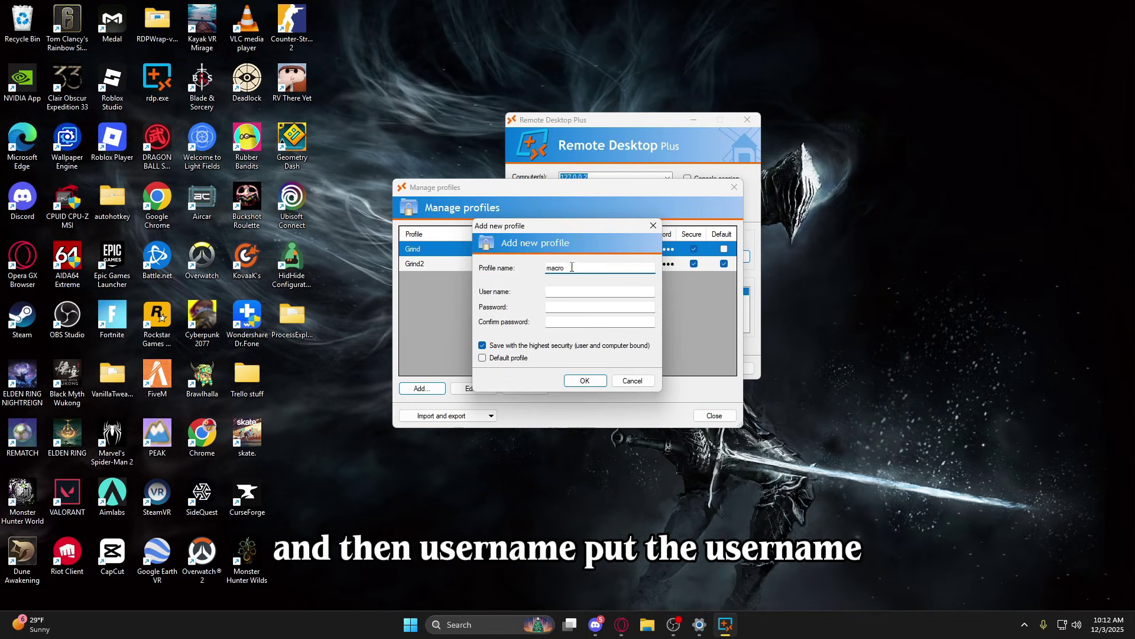
{"action": "left_click", "coordinate": [575, 289]}
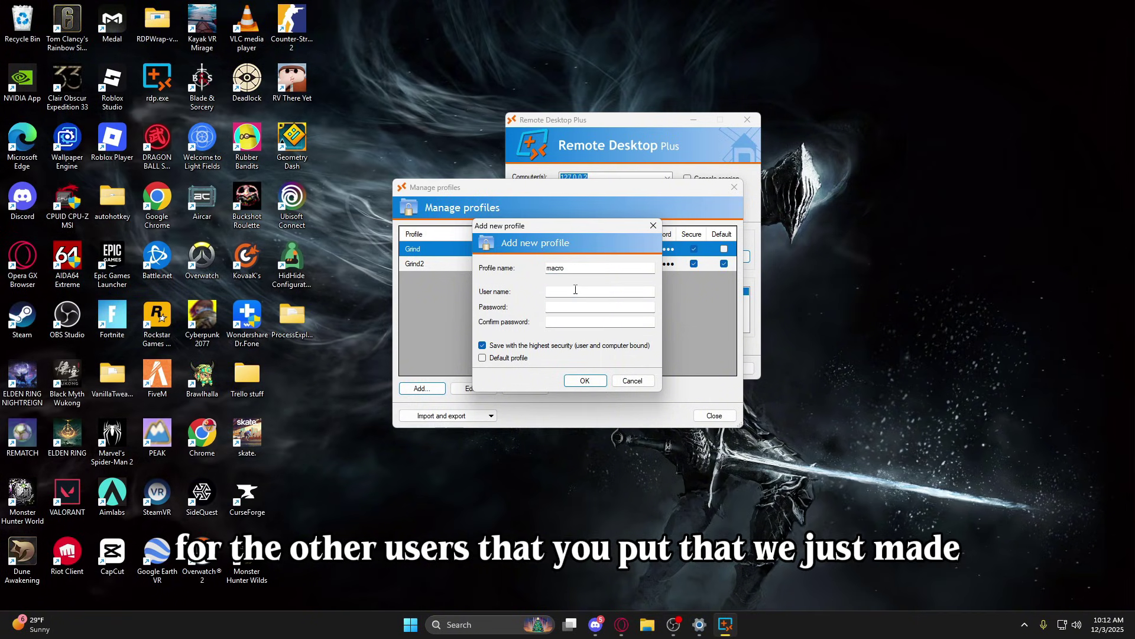
{"action": "type", "text": "macro"}
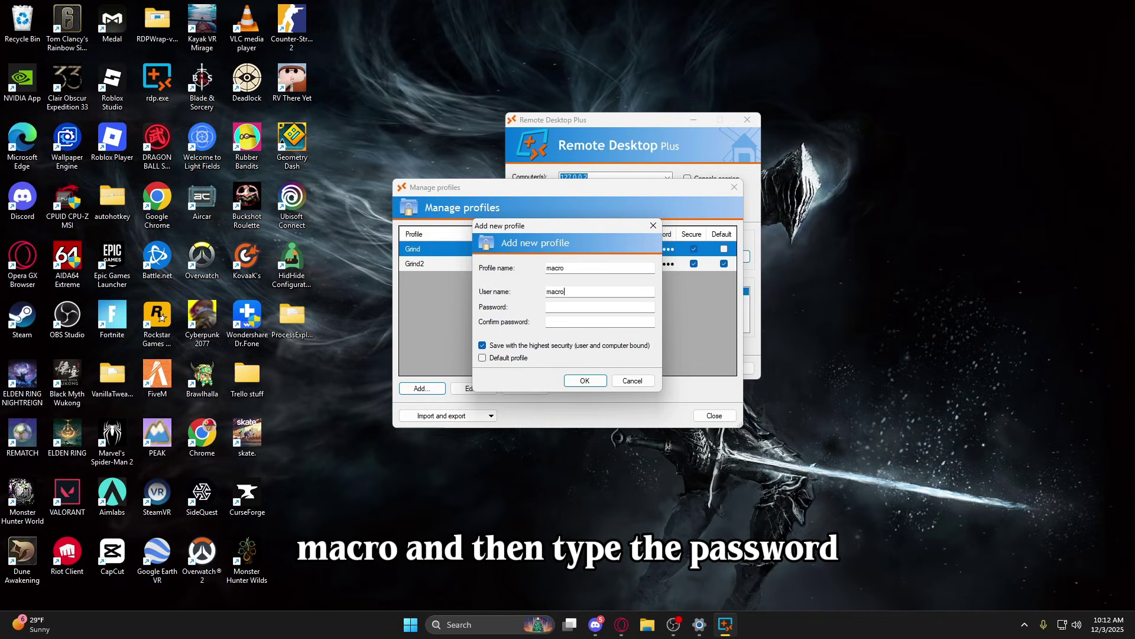
Enter and confirm the profile password, save the macro profile and close the profile manager.
{"action": "key", "text": "Caps_Lock"}
{"action": "type", "text": "m"}
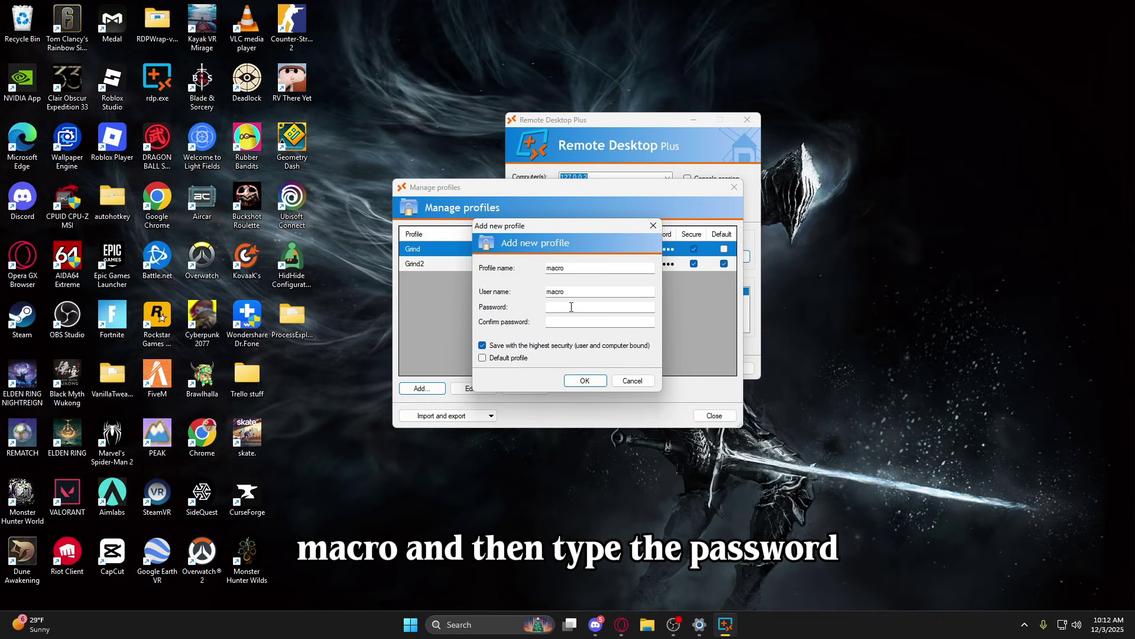
{"action": "type", "text": "acro123"}
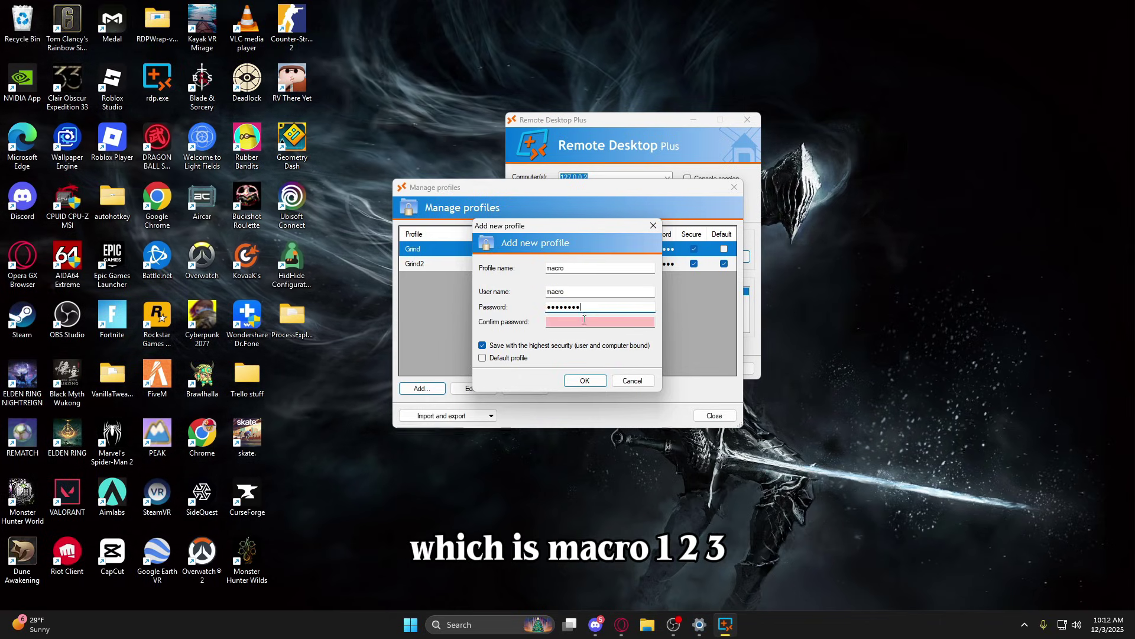
{"action": "left_click", "coordinate": [584, 320]}
{"action": "type", "text": "mac"}
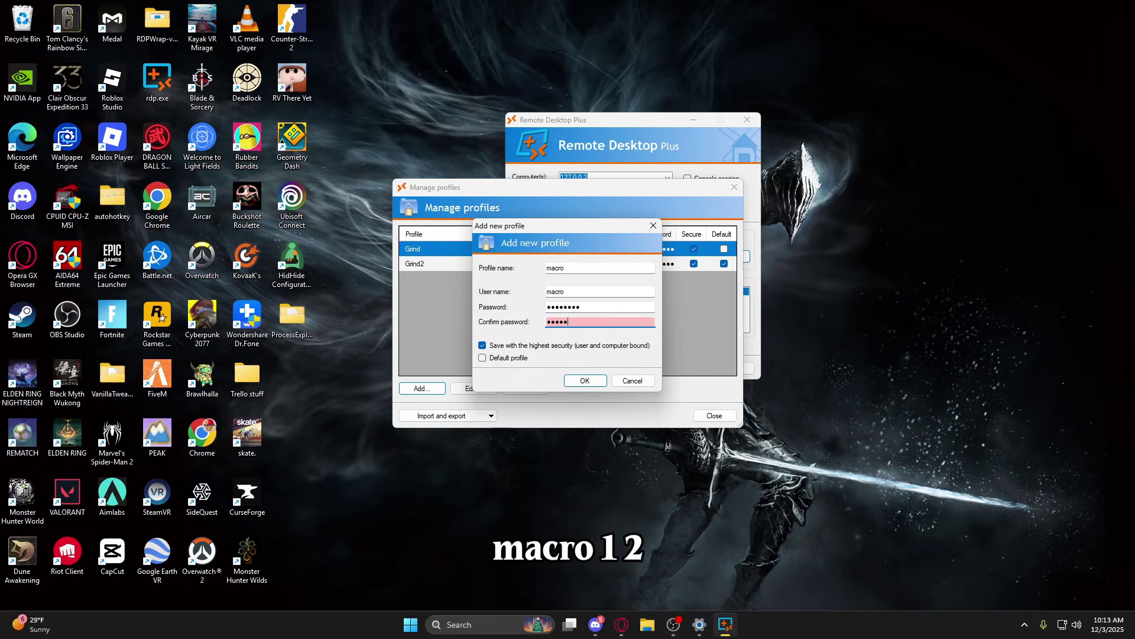
{"action": "type", "text": "123"}
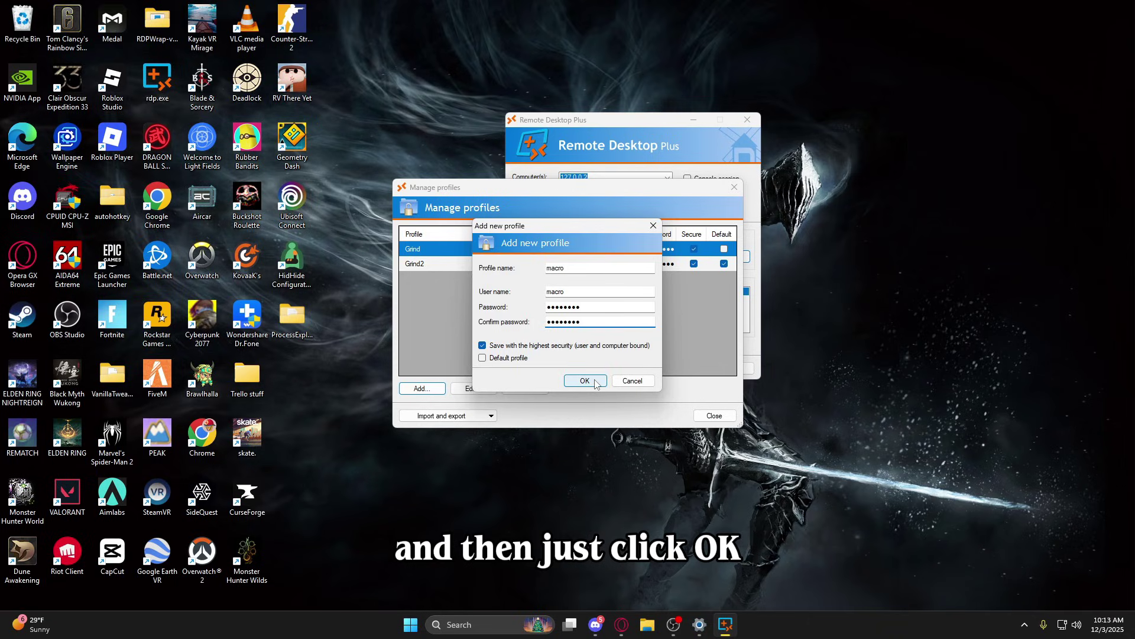
{"action": "left_click", "coordinate": [594, 382]}
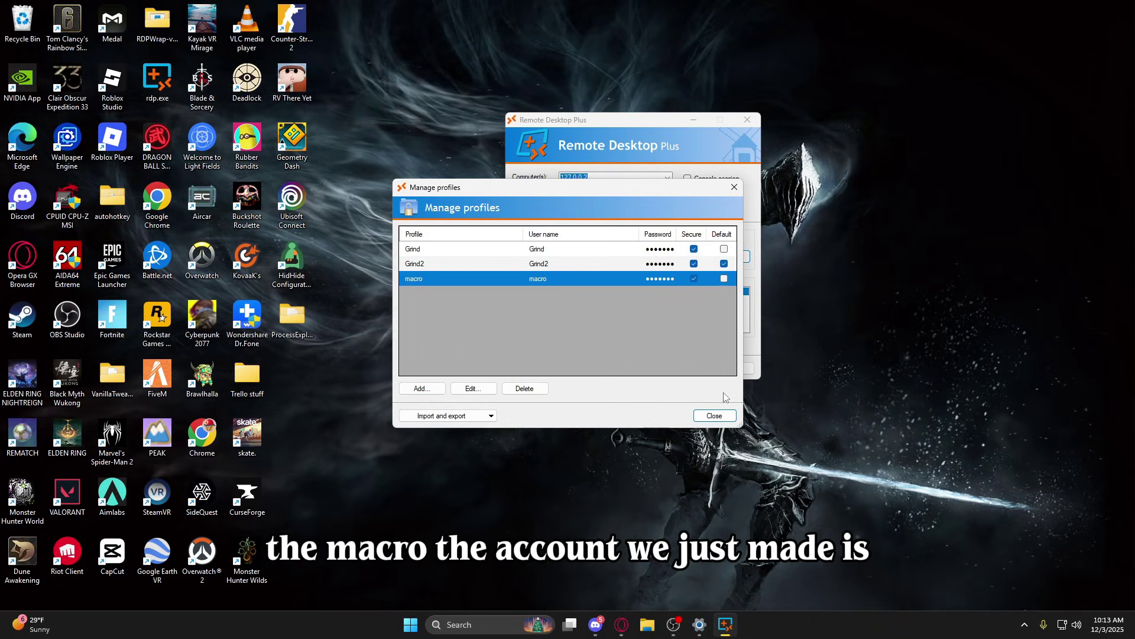
{"action": "left_click", "coordinate": [714, 415]}
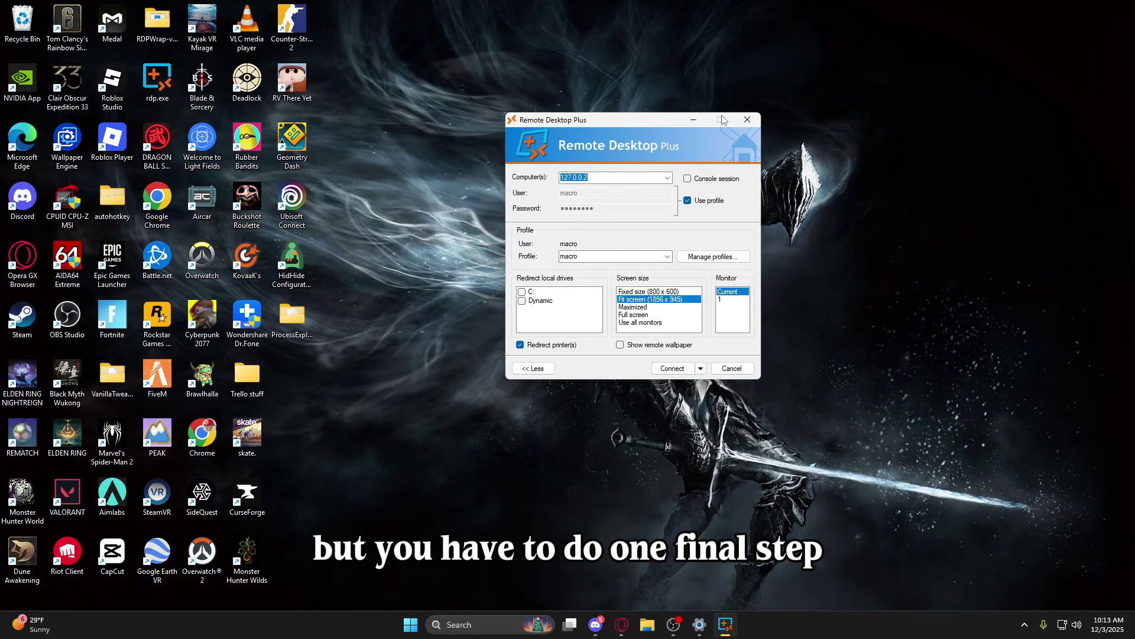
Close Remote Desktop Plus, move the RDPWrap-v1.6.2 (1) folder to the desktop and run RDPConf.exe.
{"action": "left_click", "coordinate": [746, 121]}
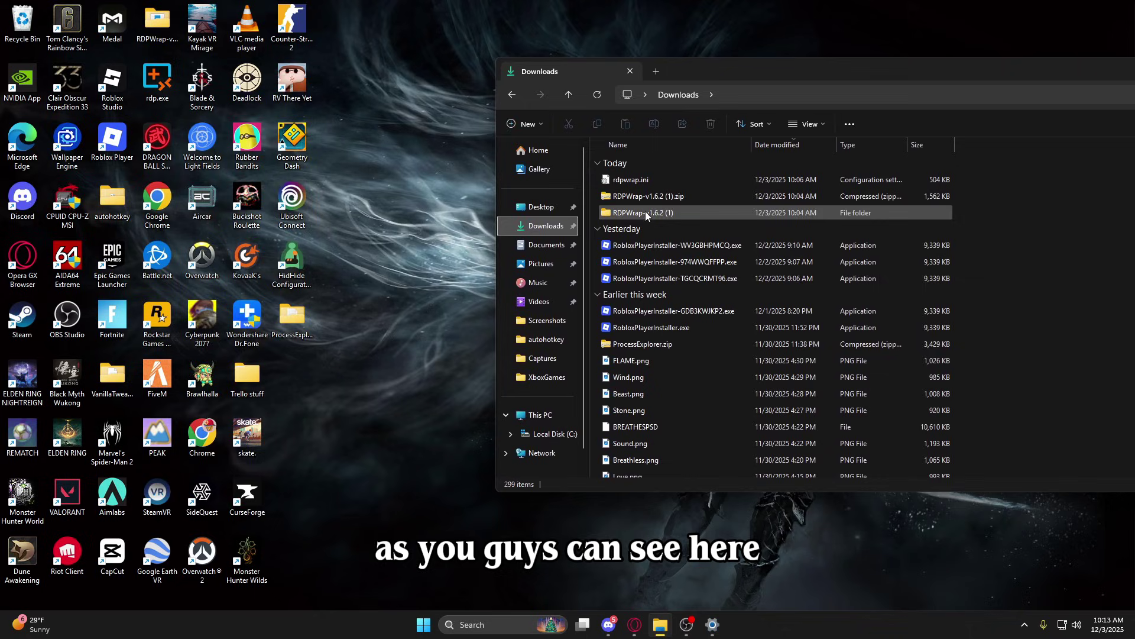
{"action": "left_click", "coordinate": [645, 211]}
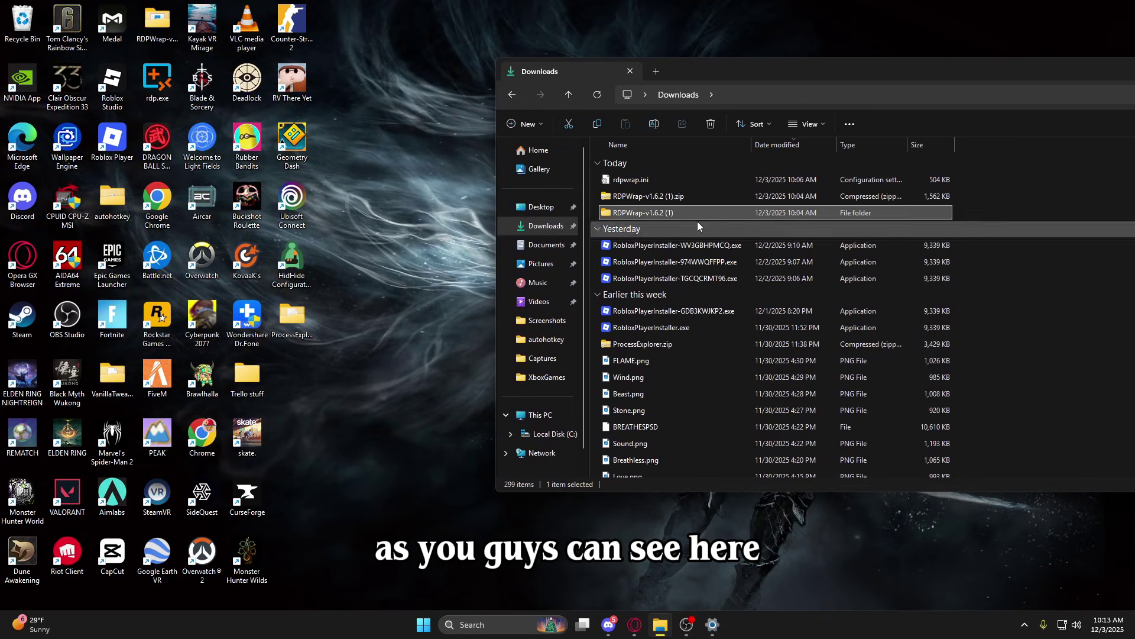
{"action": "left_click_drag", "start_coordinate": [659, 216], "coordinate": [339, 408]}
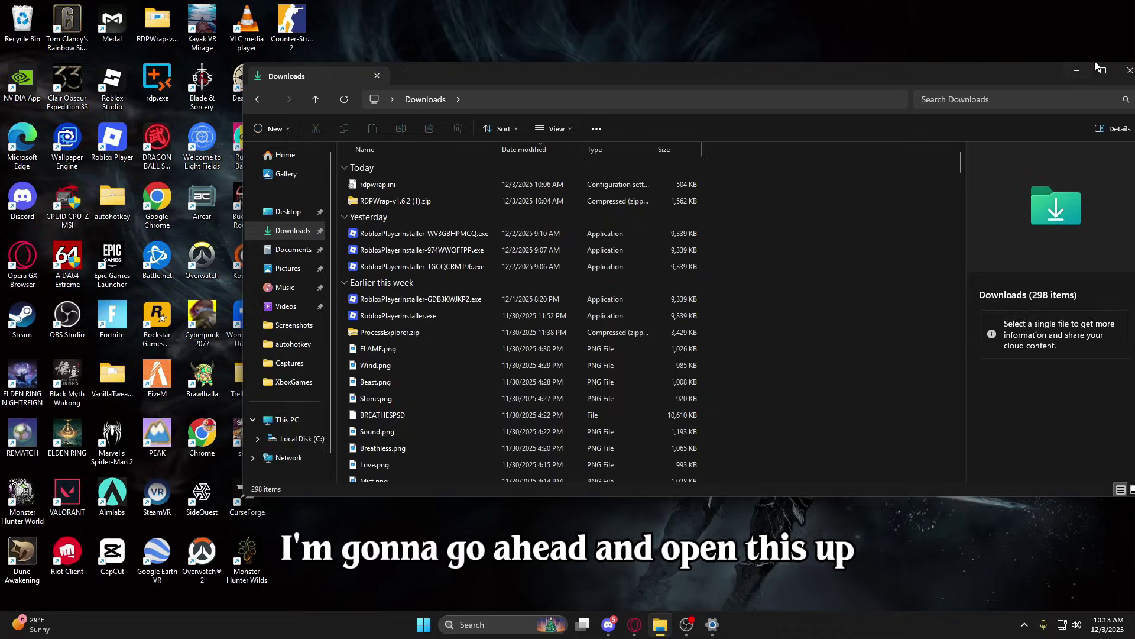
{"action": "left_click", "coordinate": [1076, 70]}
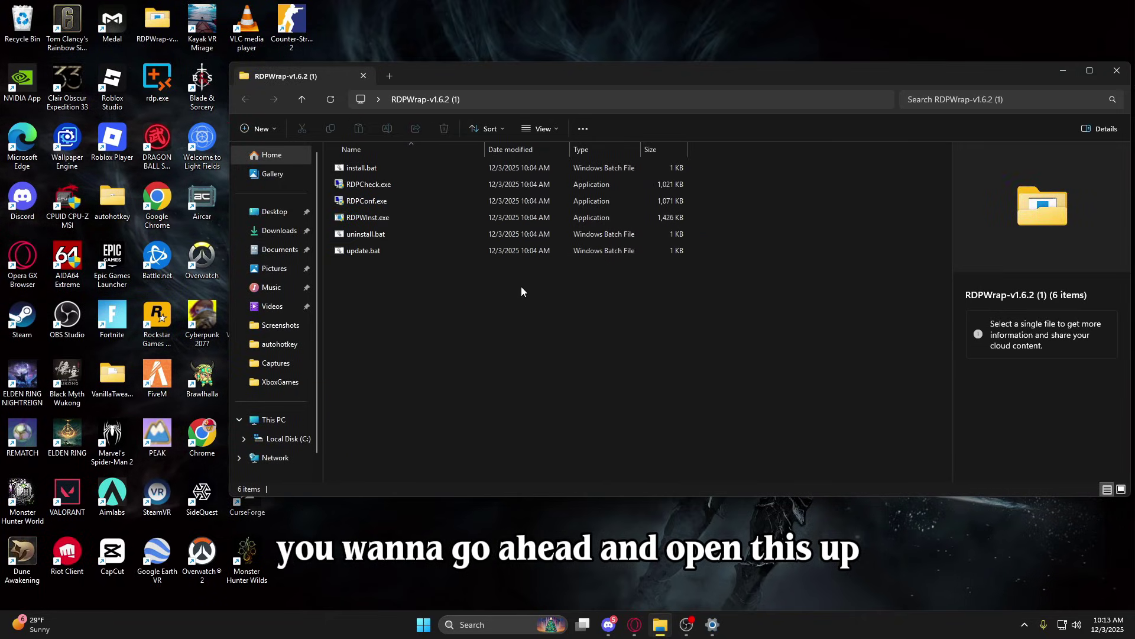
{"action": "double_click", "coordinate": [416, 200]}
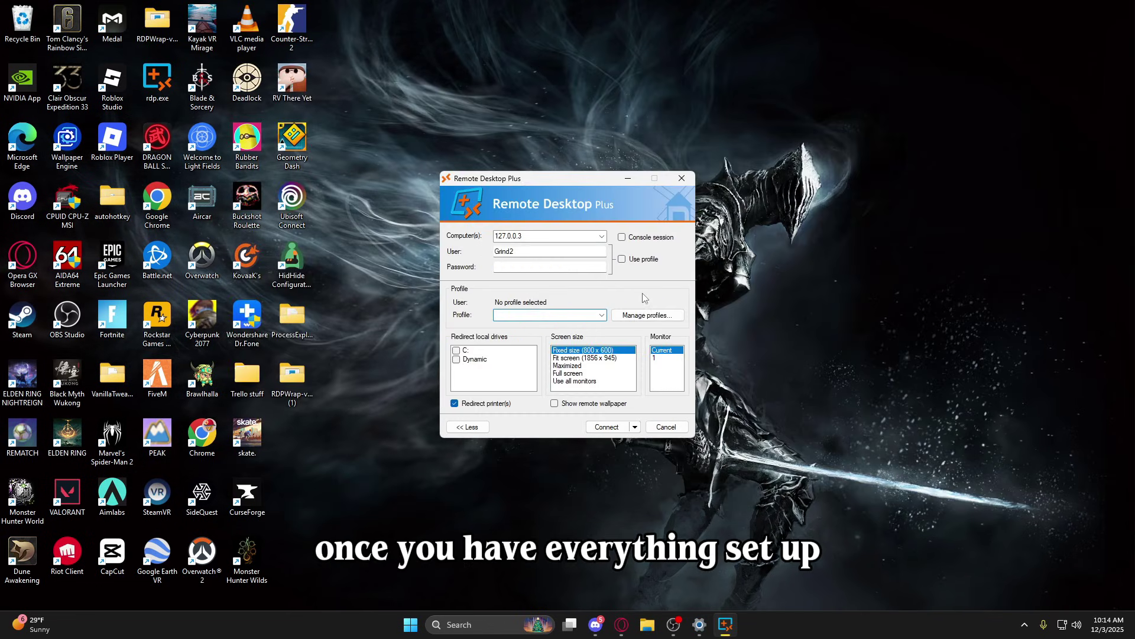
Select the macro profile and change the computer address to 127.0.0.4.
{"action": "left_click", "coordinate": [647, 315]}
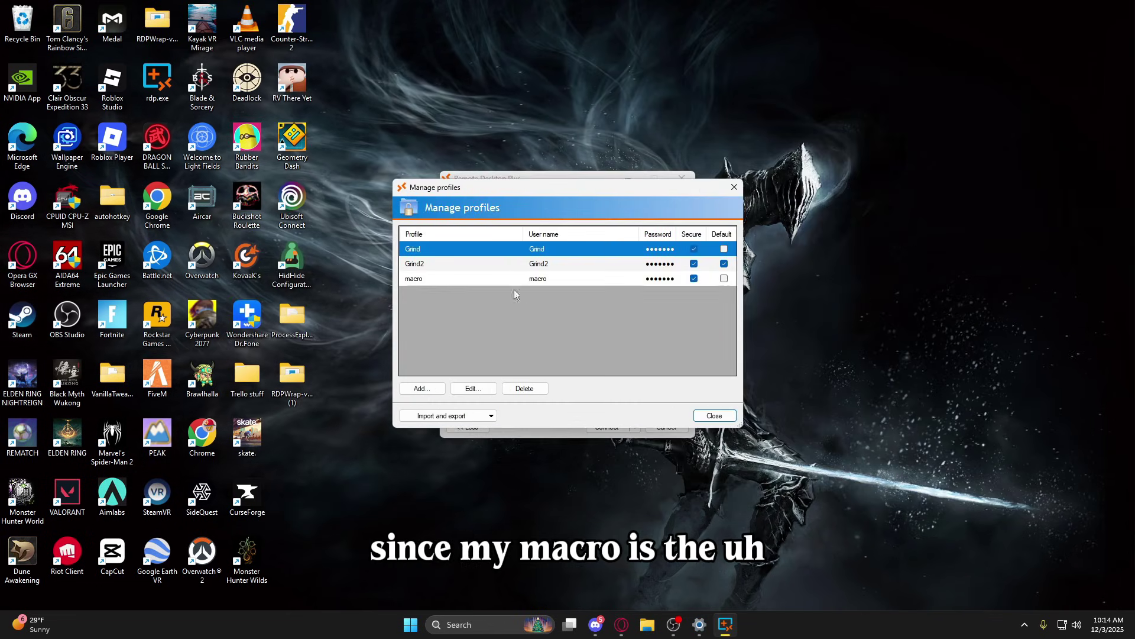
{"action": "left_click", "coordinate": [437, 279]}
{"action": "left_click", "coordinate": [714, 415]}
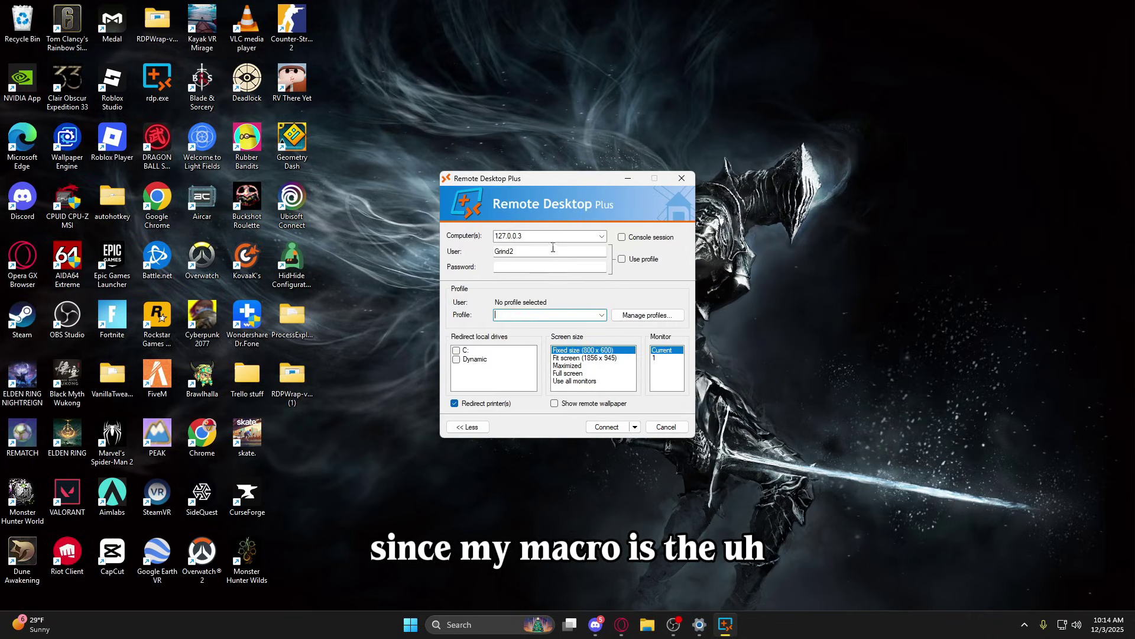
{"action": "left_click", "coordinate": [546, 235]}
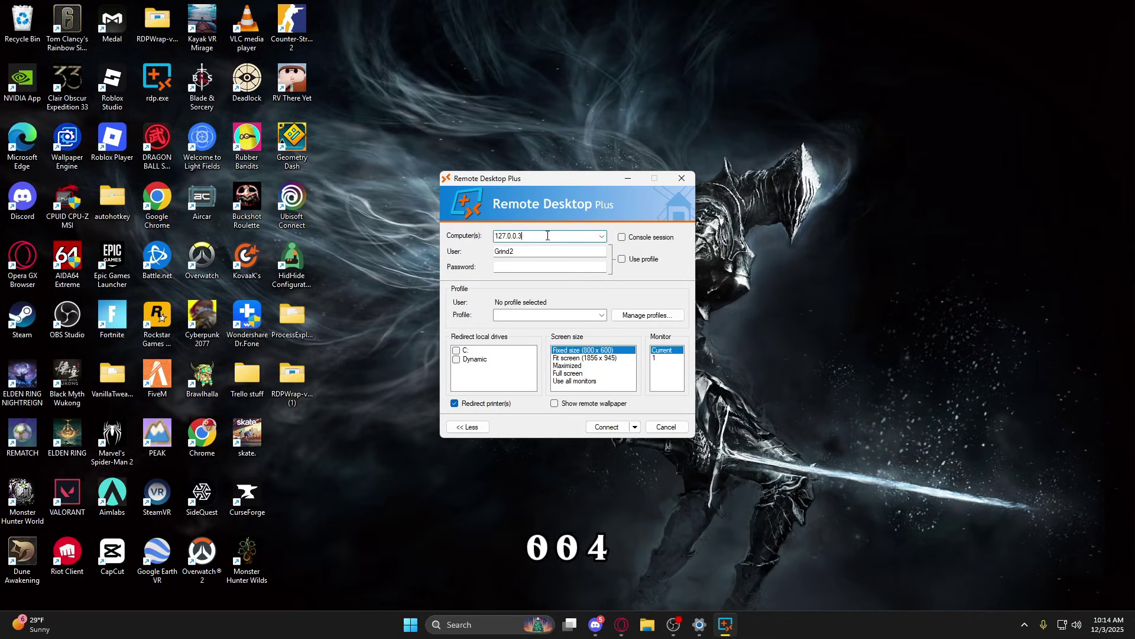
{"action": "key", "text": "BackSpace"}
{"action": "type", "text": "4"}
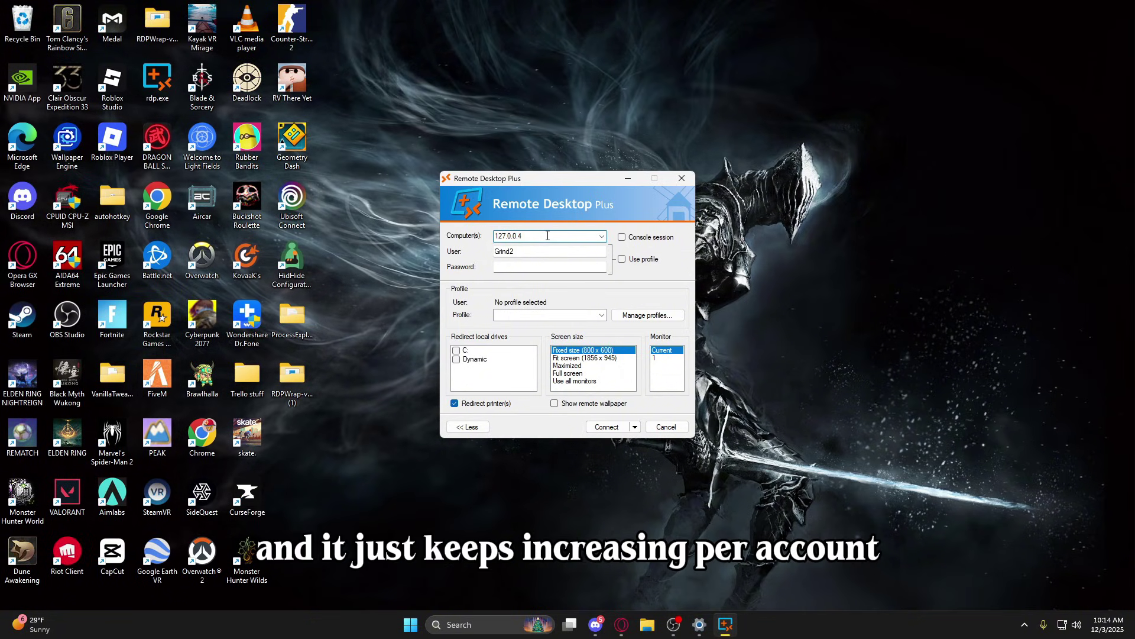
Pick the macro profile, re-enter 127.0.0.4, set Fit screen (1856 x 945) and connect.
{"action": "left_click", "coordinate": [601, 315]}
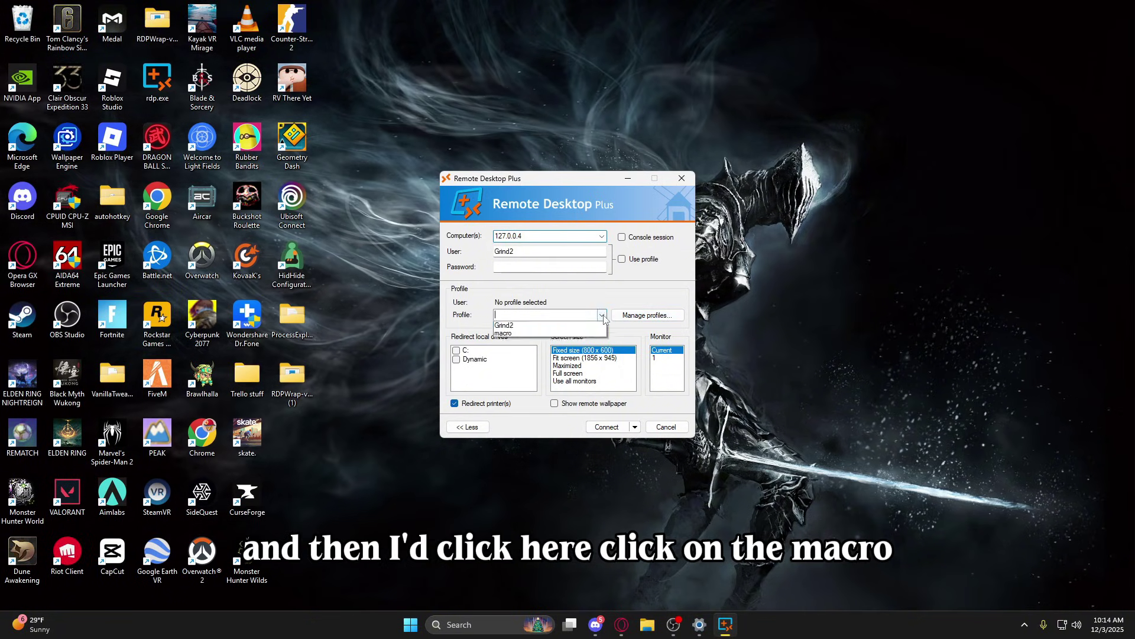
{"action": "left_click", "coordinate": [552, 339]}
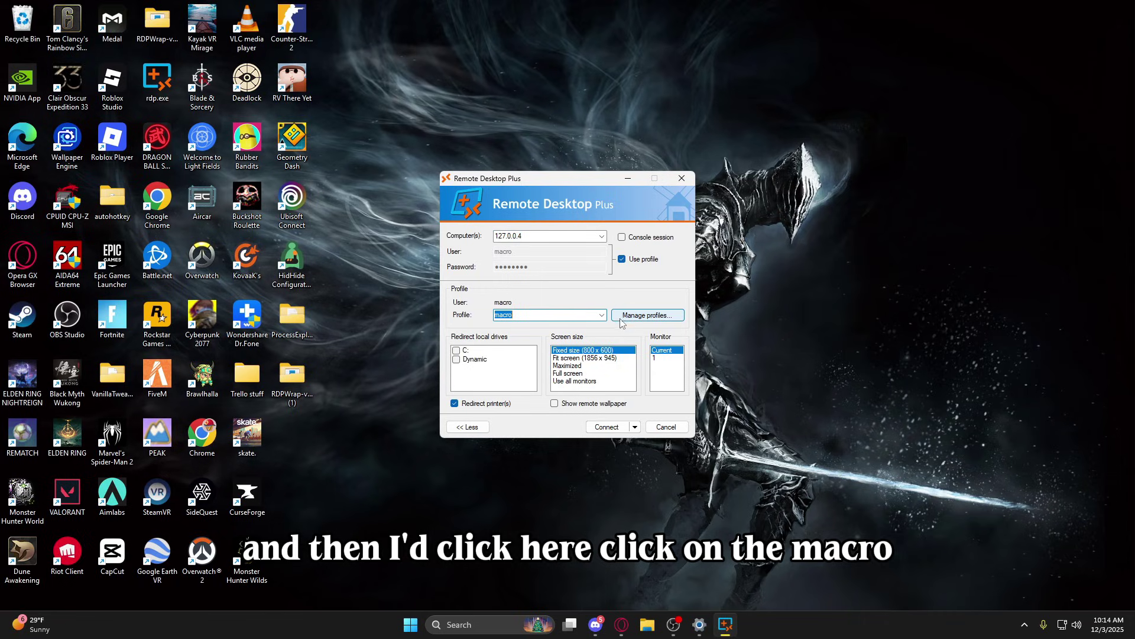
{"action": "left_click", "coordinate": [546, 236]}
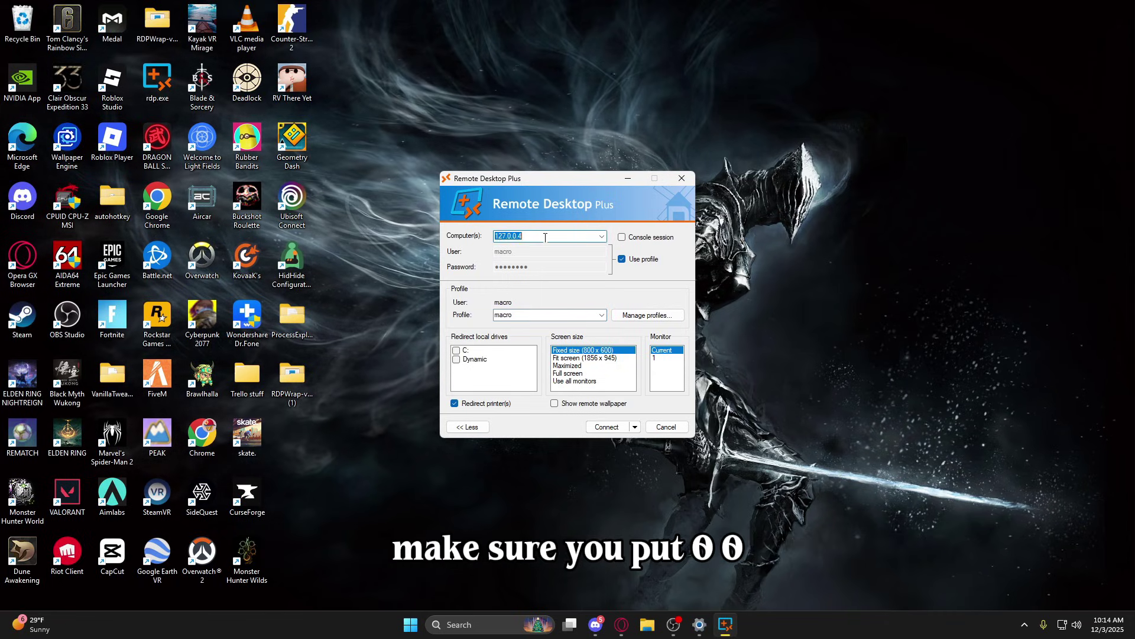
{"action": "type", "text": "127.0.0.2"}
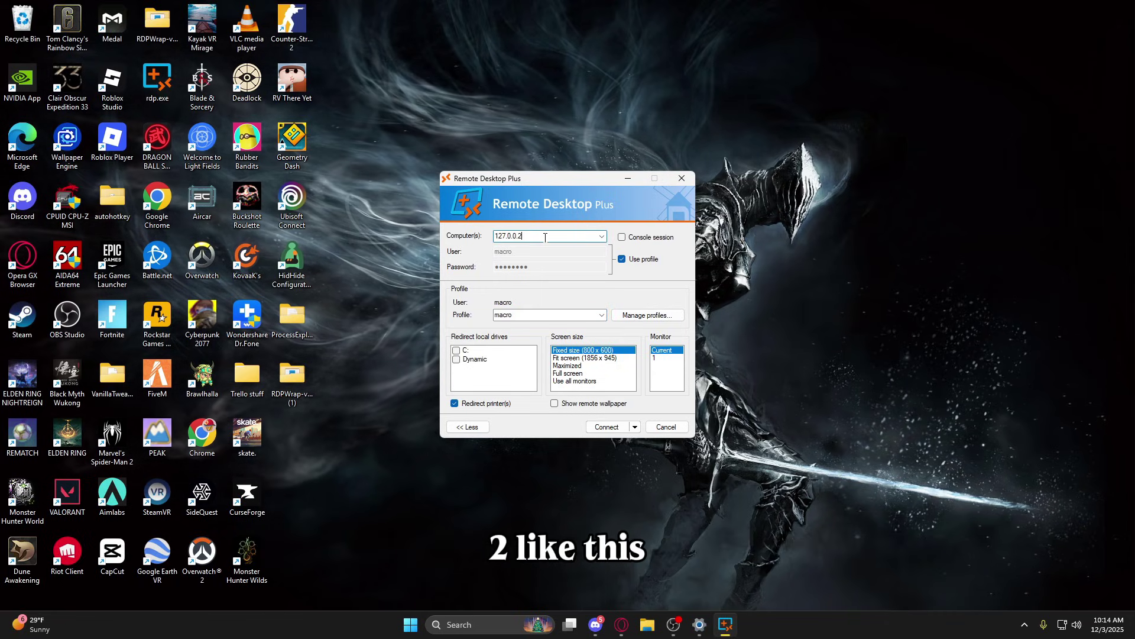
{"action": "key", "text": "BackSpace"}
{"action": "type", "text": "4"}
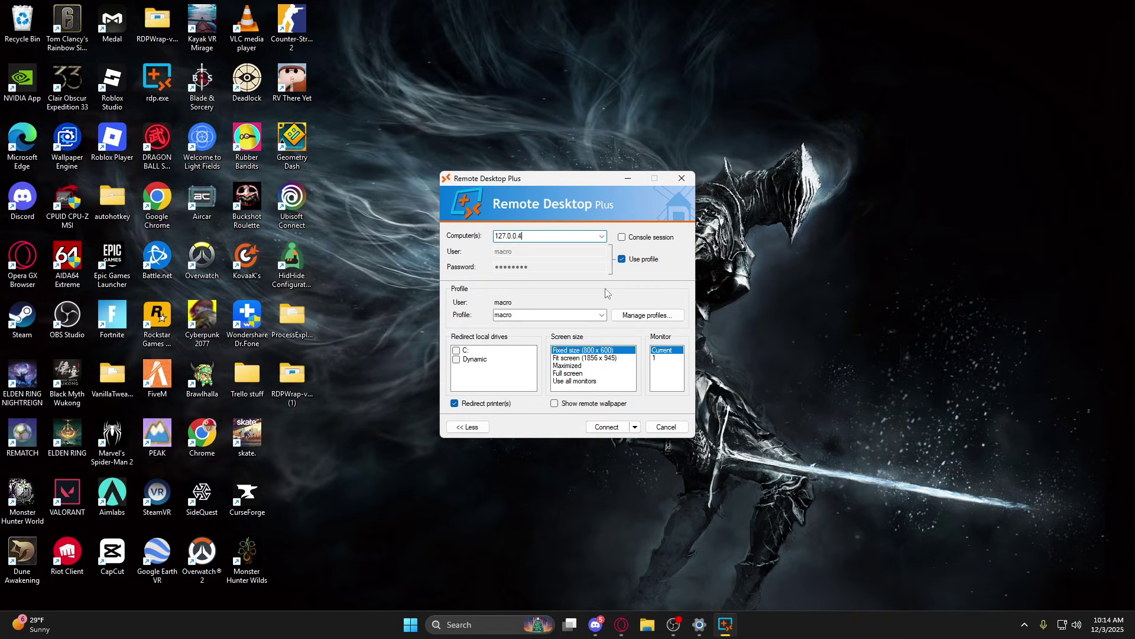
{"action": "left_click", "coordinate": [584, 358]}
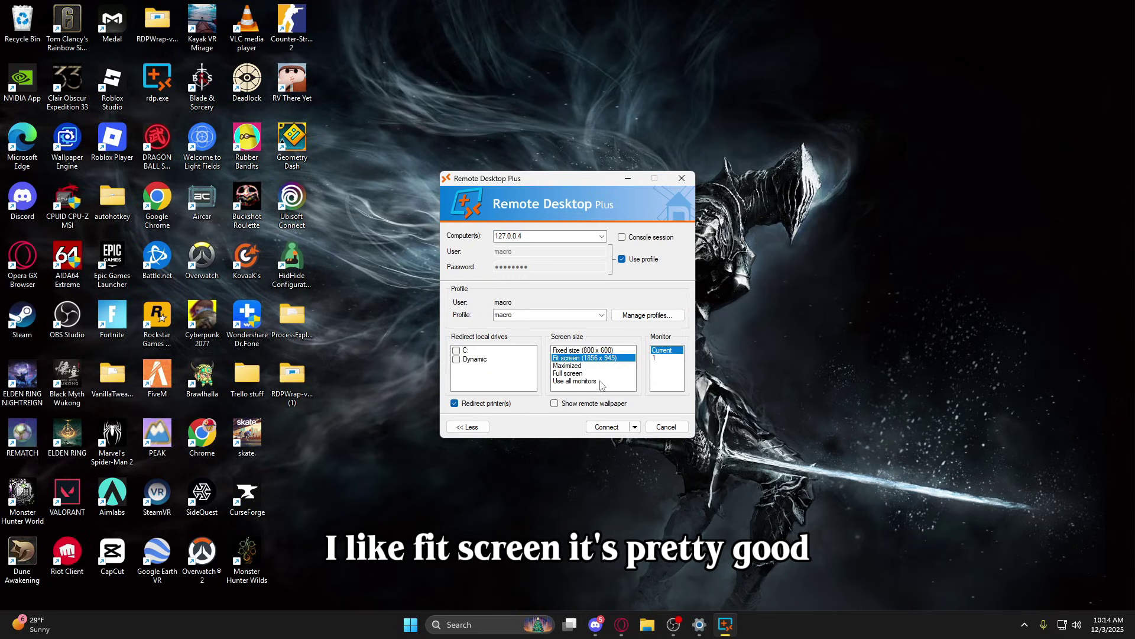
{"action": "left_click", "coordinate": [607, 427]}
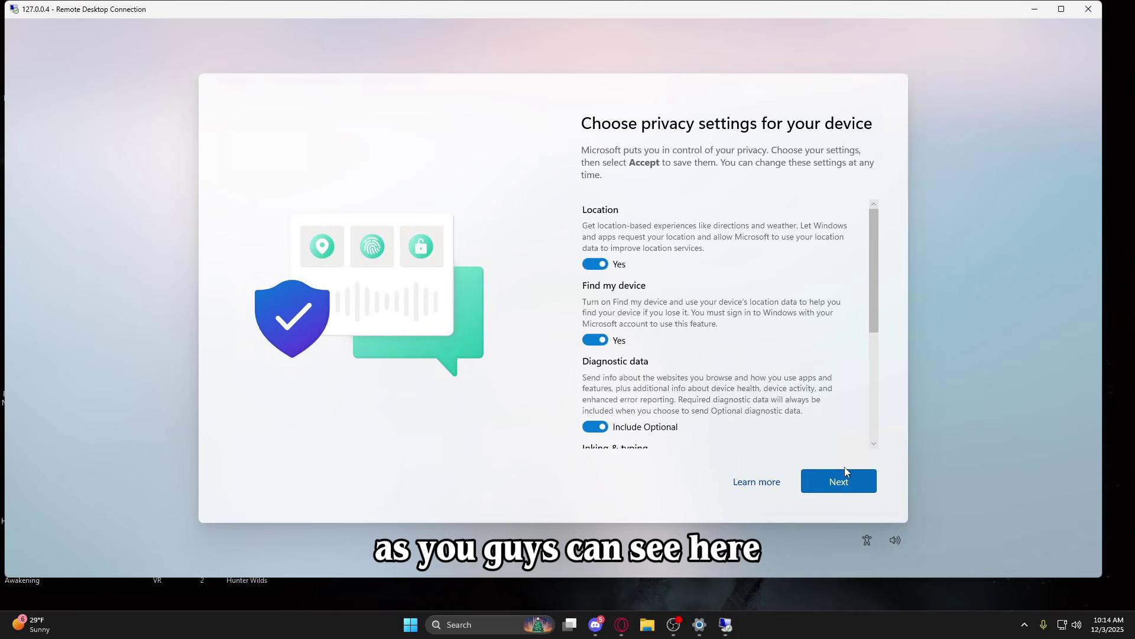
Accept the privacy settings in the 127.0.0.4 session and dismiss the Start menu to reach the desktop.
{"action": "left_click", "coordinate": [844, 481]}
{"action": "left_click", "coordinate": [834, 481]}
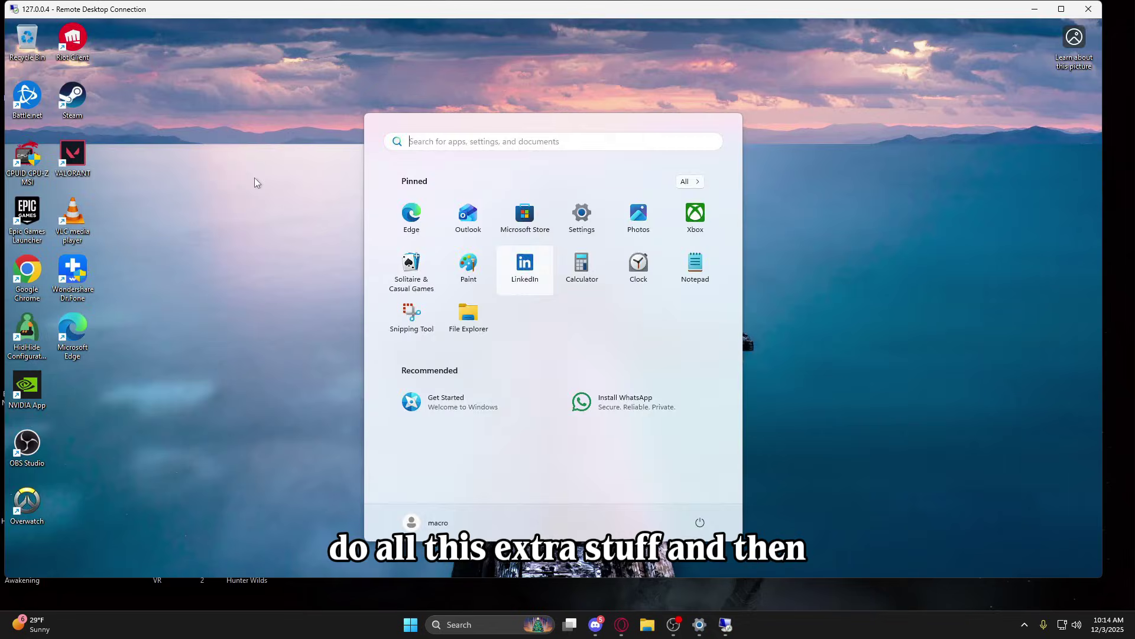
{"action": "left_click", "coordinate": [681, 100]}
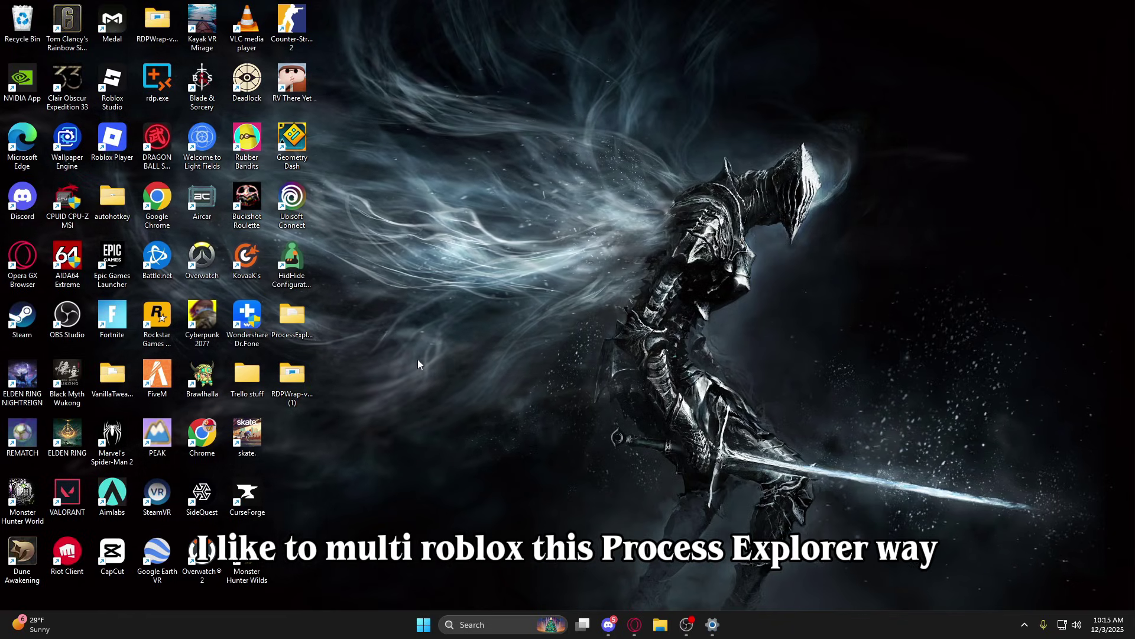
{"action": "double_click", "coordinate": [297, 323]}
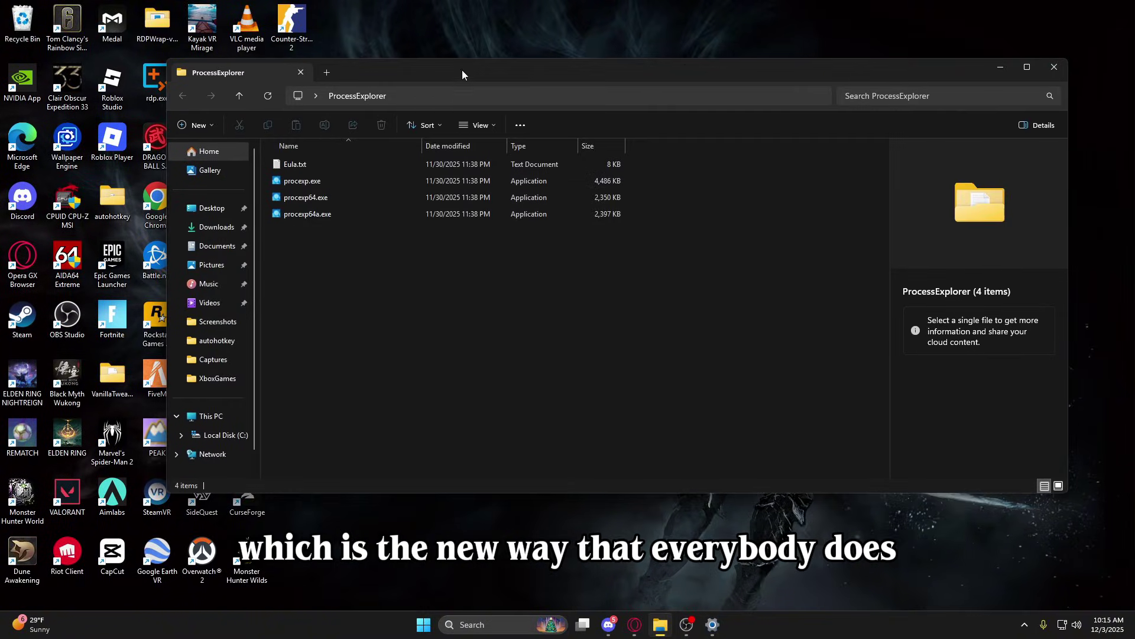
{"action": "left_click_drag", "start_coordinate": [462, 70], "coordinate": [511, 73]}
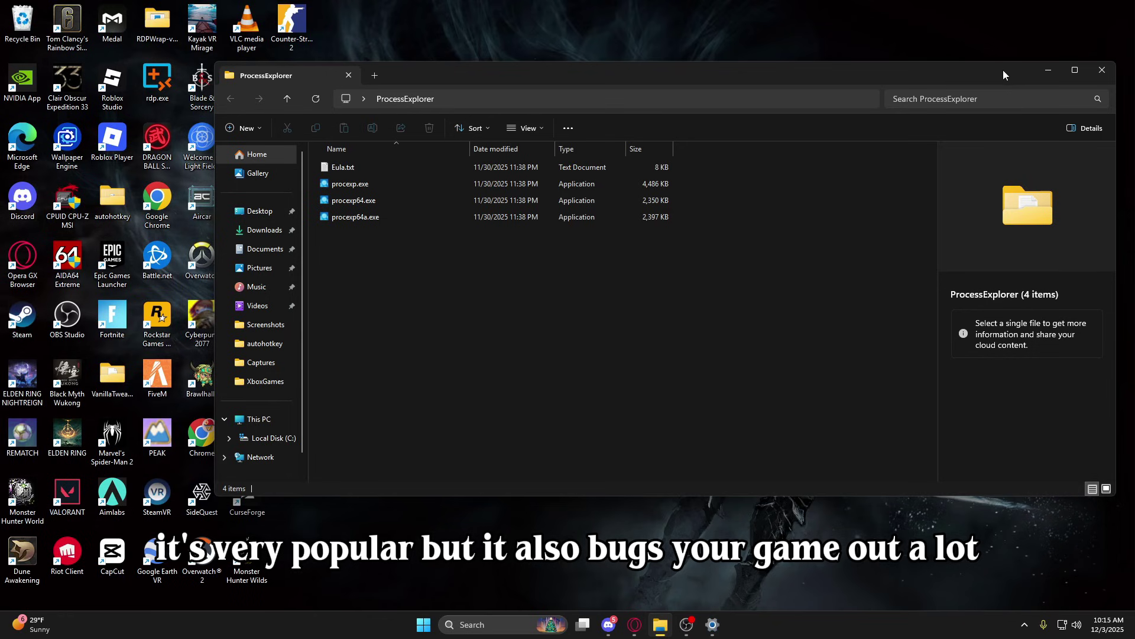
{"action": "left_click_drag", "start_coordinate": [927, 75], "coordinate": [912, 73]}
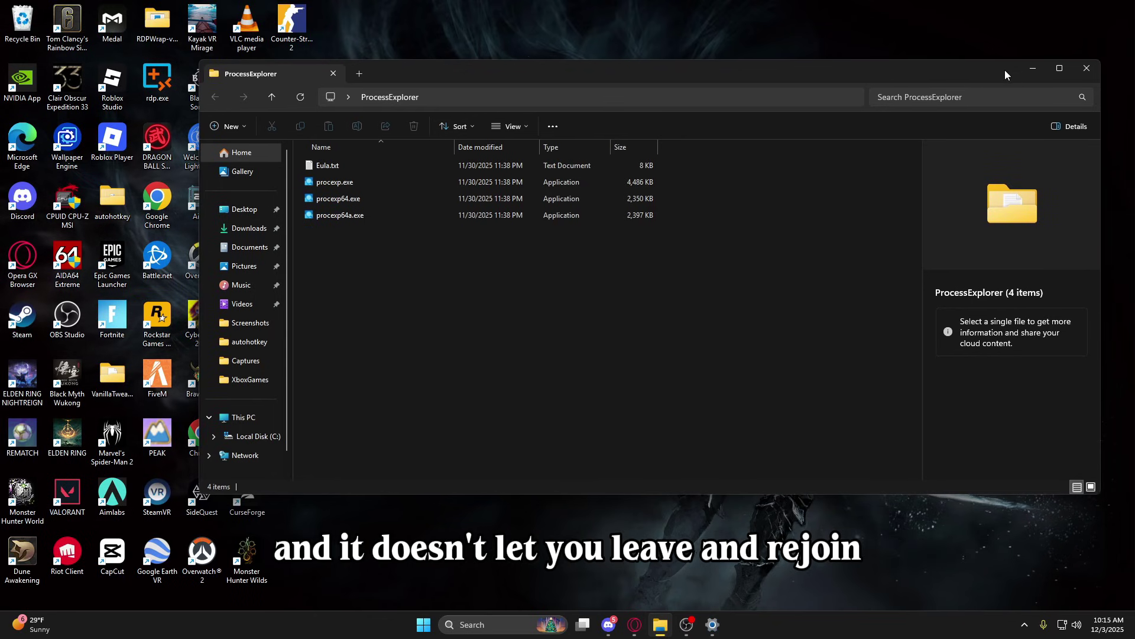
{"action": "left_click", "coordinate": [1087, 70]}
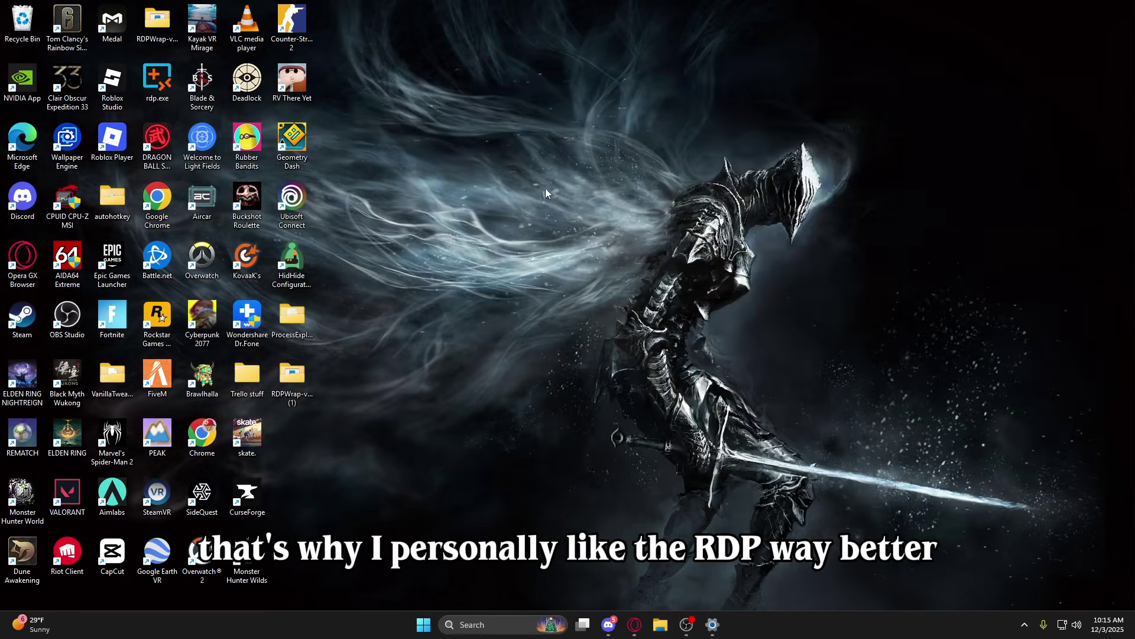